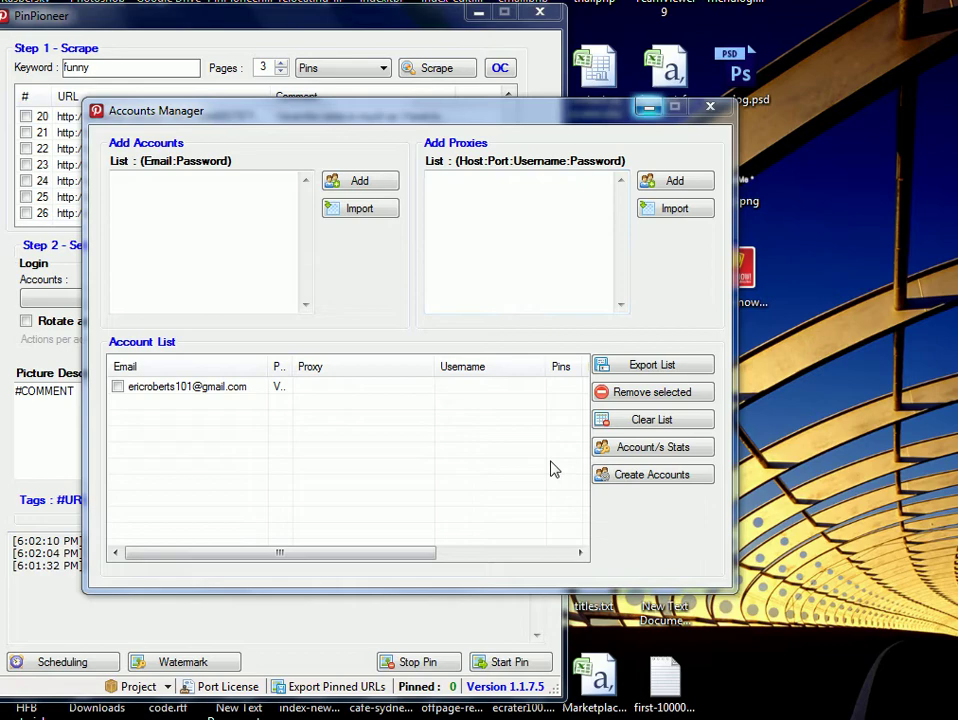
click(710, 106)
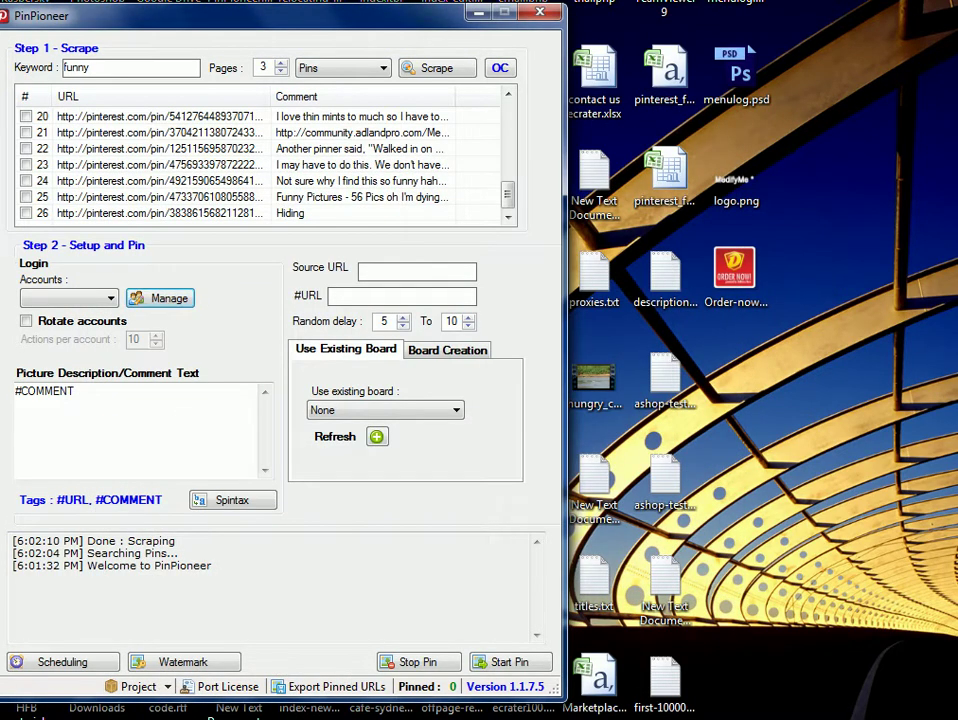
click(274, 648)
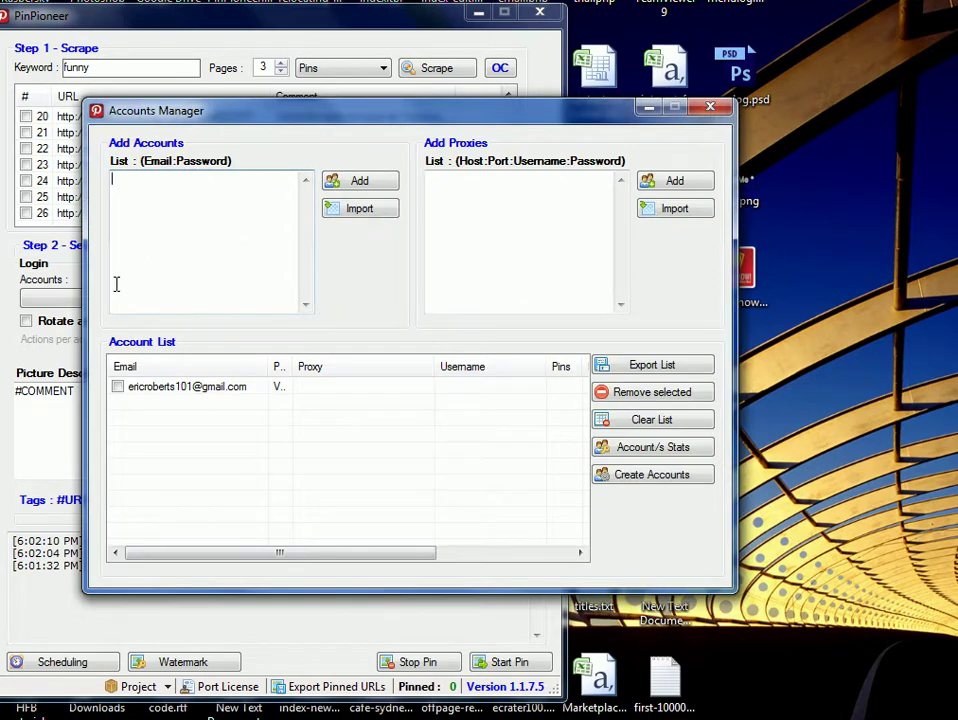
text(eircor)
key(BackSpace)
key(BackSpace)
key(BackSpace)
key(BackSpace)
key(BackSpace)
key(BackSpace)
click(711, 107)
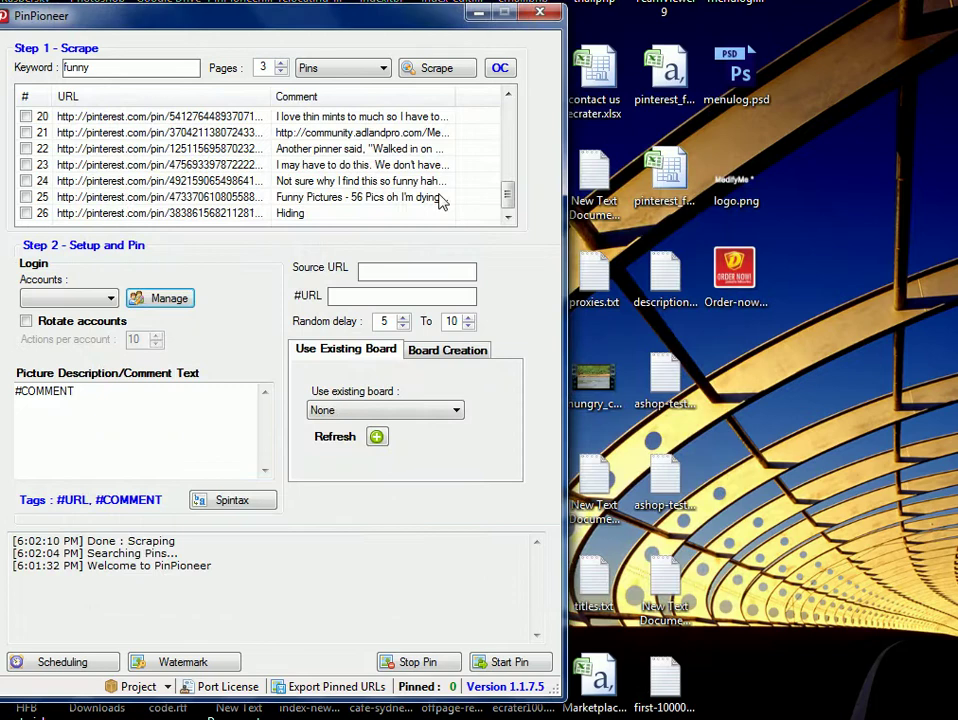
- Select the saved login account and choose the existing board Ha.. Ha as the pinning target
click(104, 298)
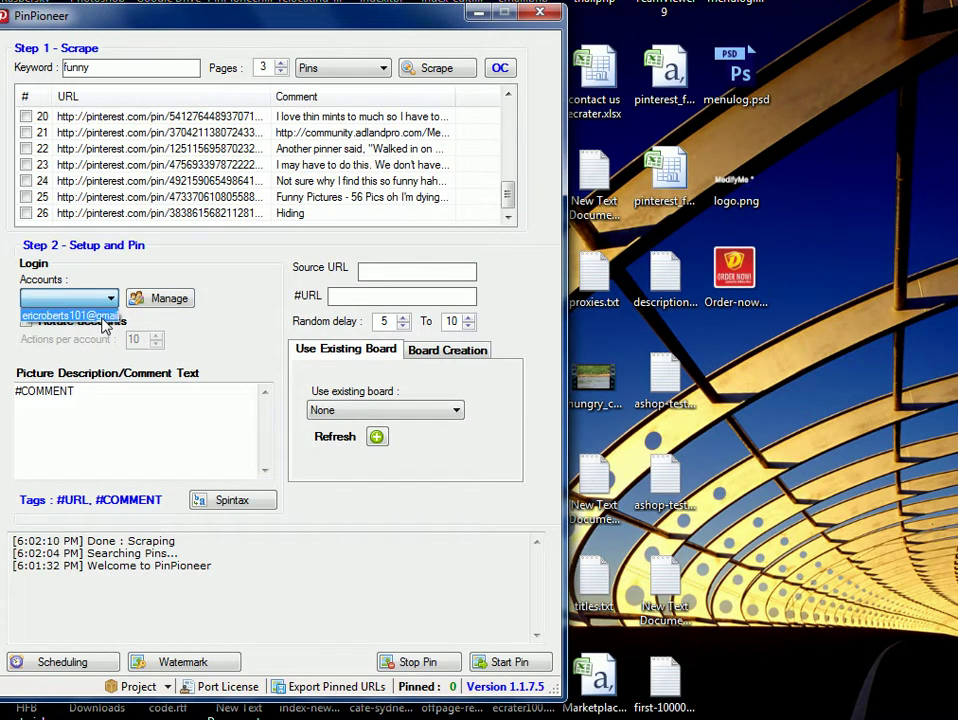
click(102, 318)
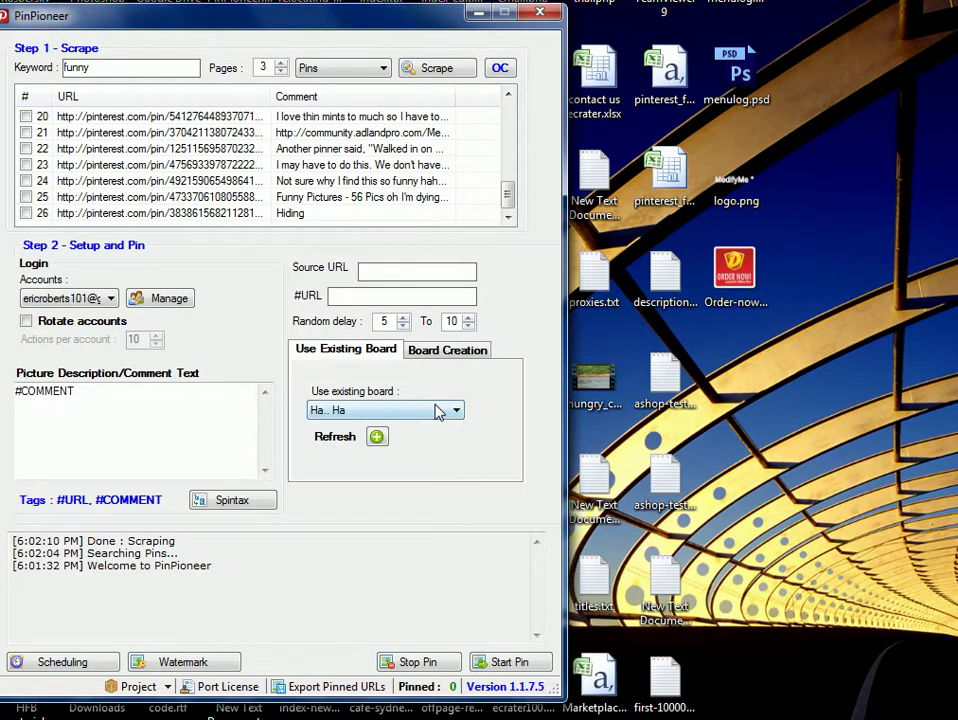
click(440, 410)
click(453, 441)
click(503, 434)
- Run the OC scrape-and-pin for the keyword funny with type Pins, and stop it once three pins are posted
drag(504, 205, 512, 116)
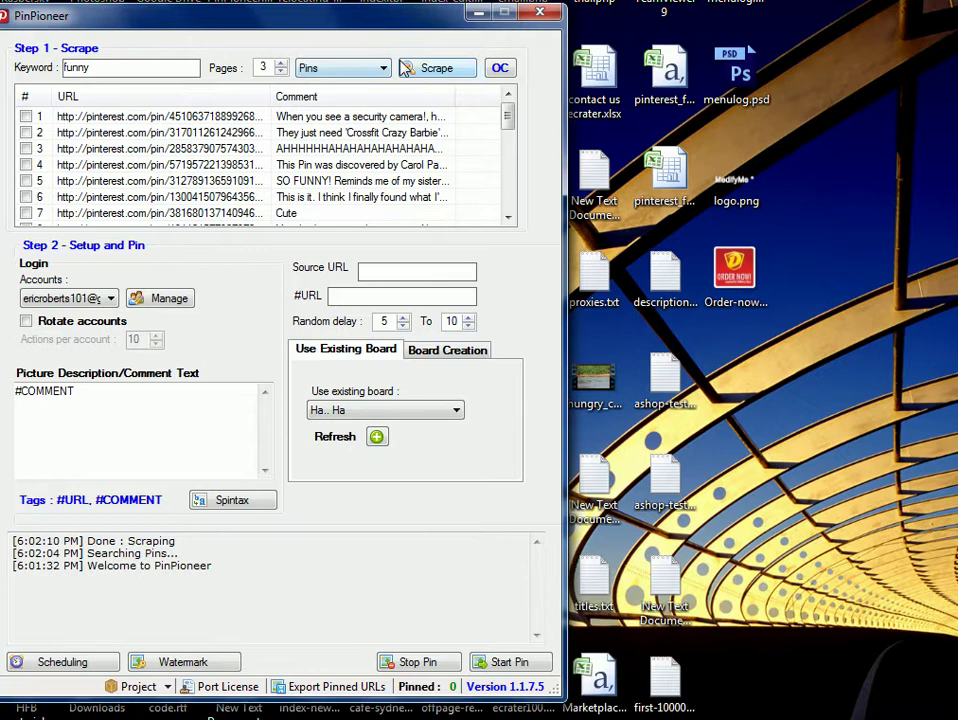
click(336, 68)
click(332, 118)
click(505, 73)
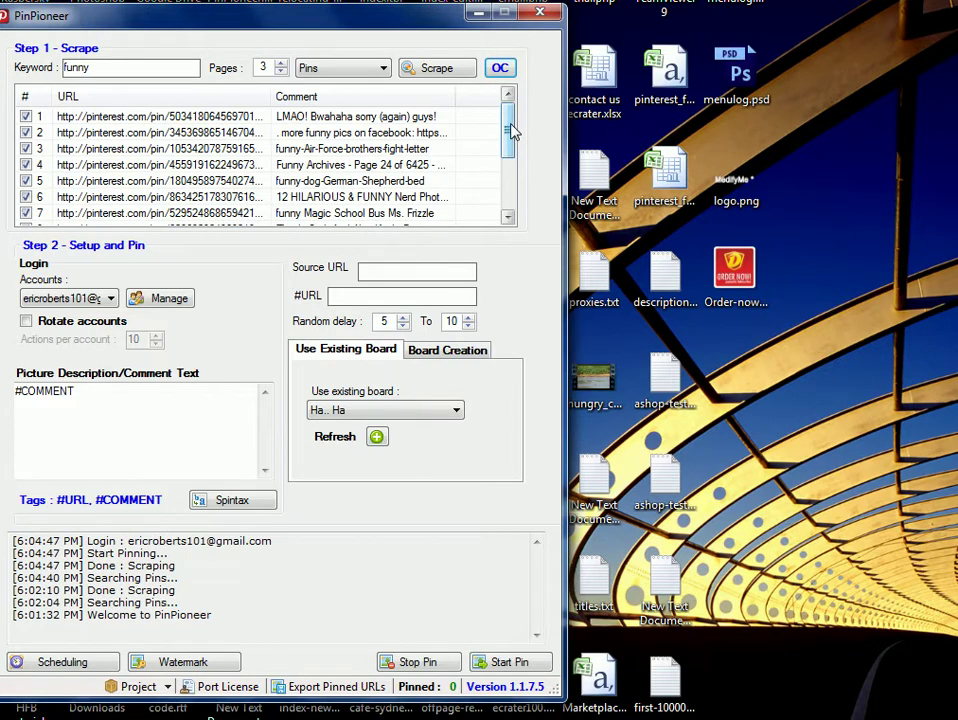
mouse_move(511, 131)
mouse_down()
mouse_move(511, 180)
mouse_move(502, 118)
mouse_up()
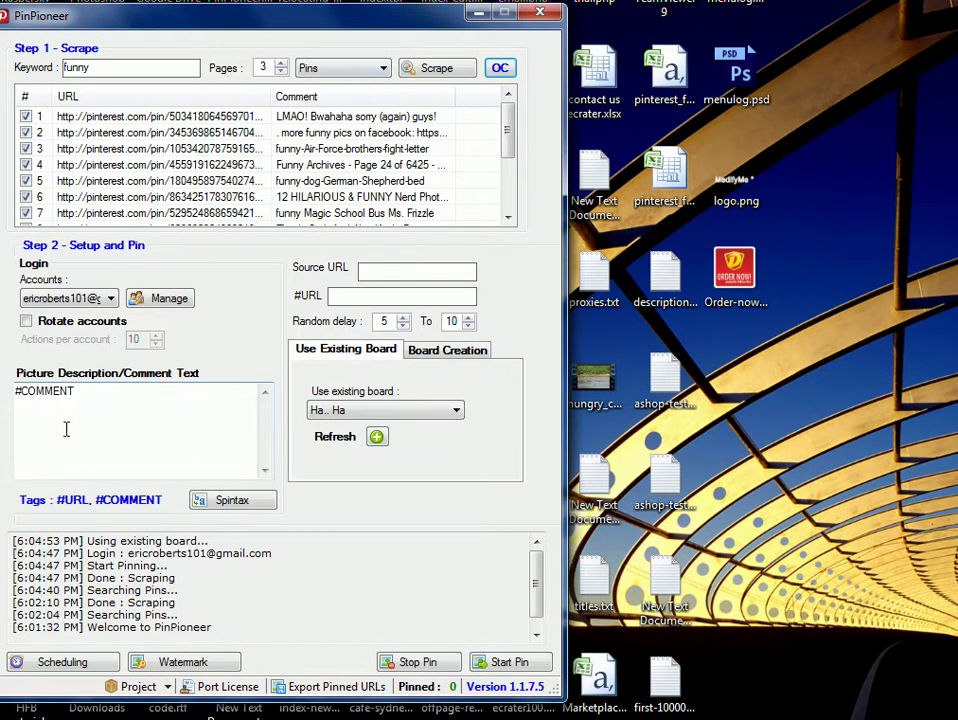
click(79, 401)
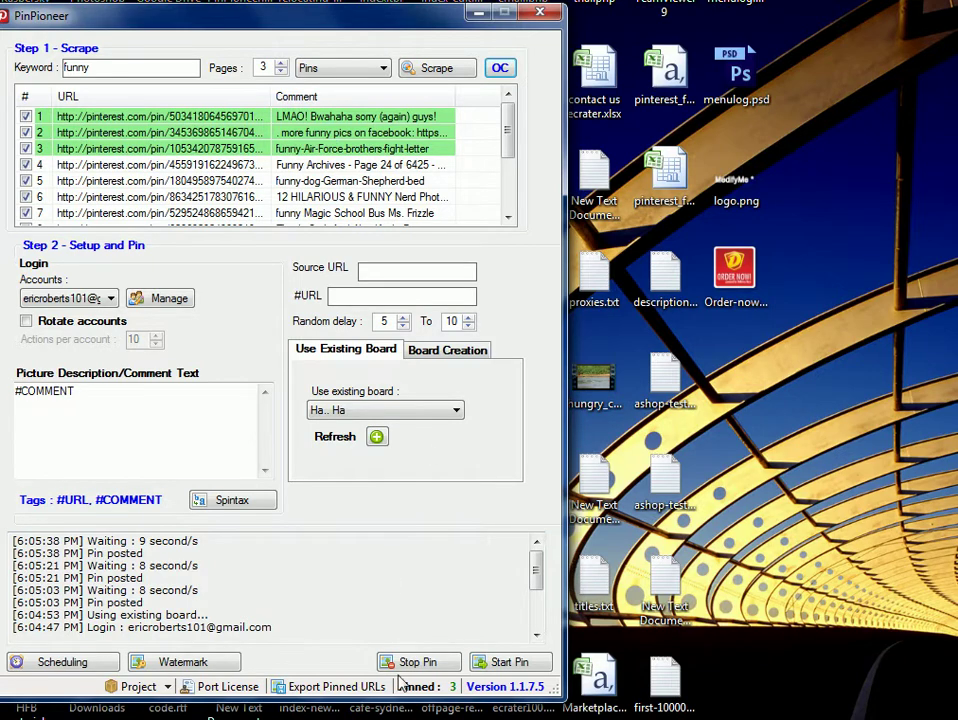
click(425, 663)
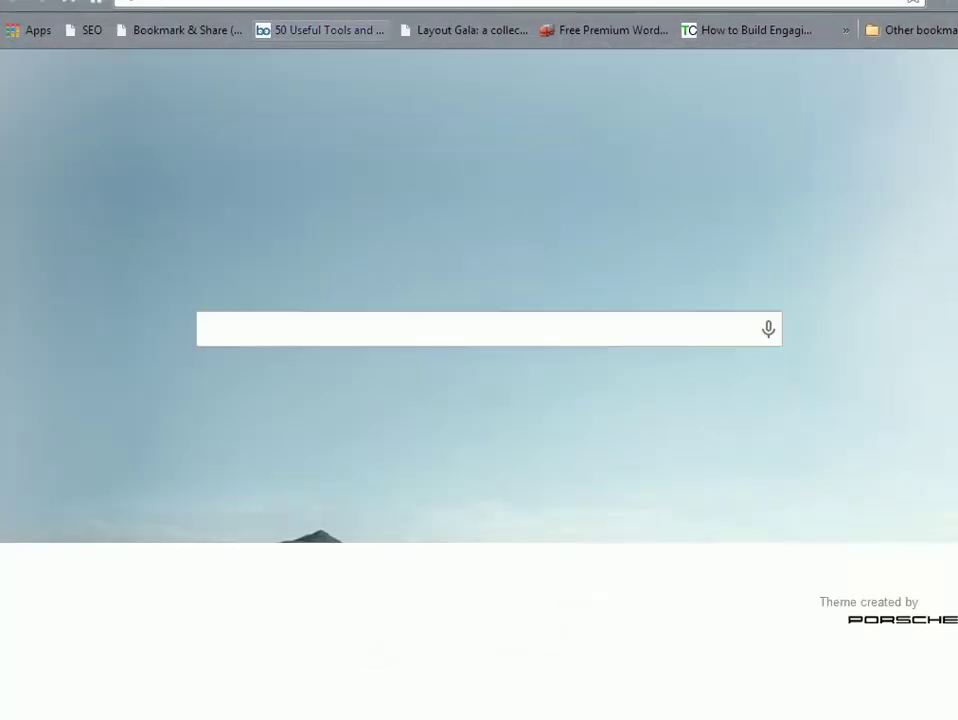
- Open pinterest.com in the browser and examine the newly posted funny-Air-Force-brothers-fight-letter pin, its description and its source
text(pinterest.com)
key(Return)
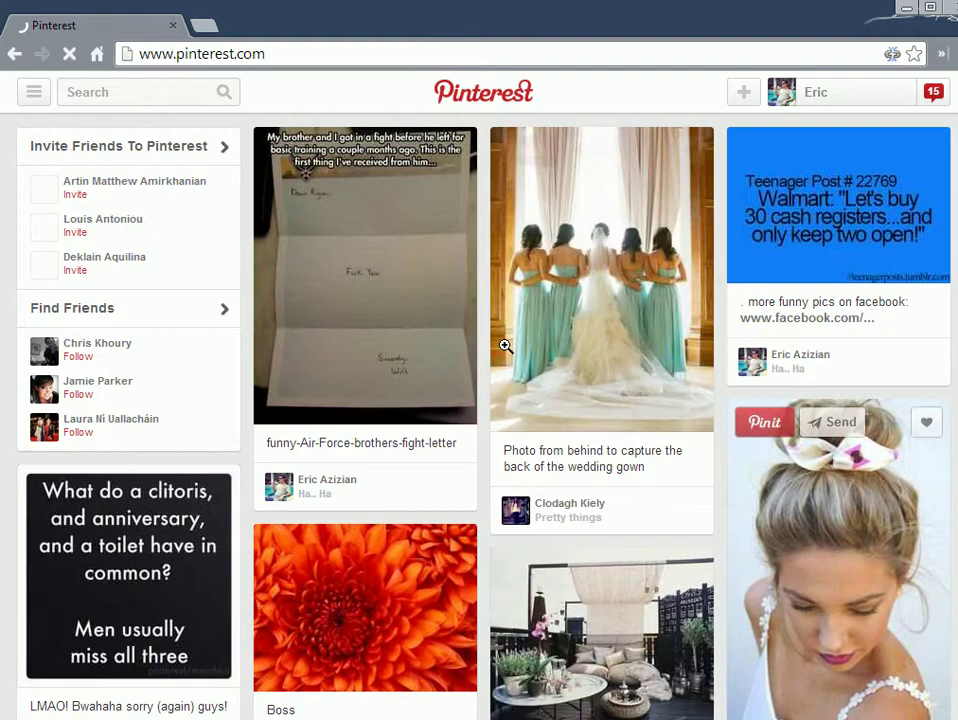
click(399, 257)
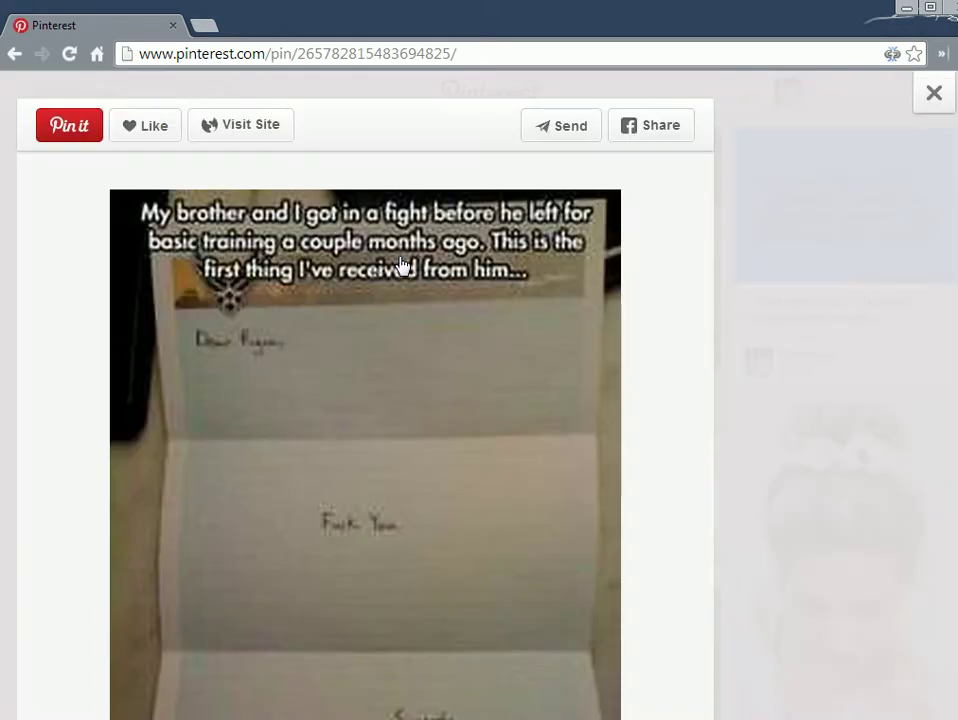
scroll(455, 370, down, 3)
scroll(452, 368, down, 3)
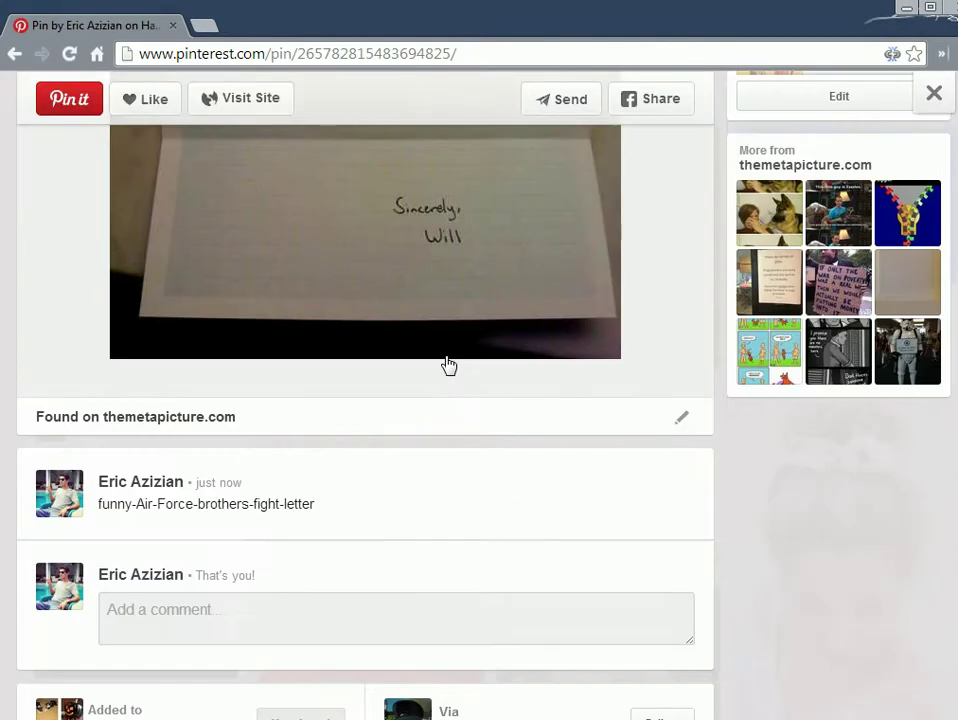
click(908, 10)
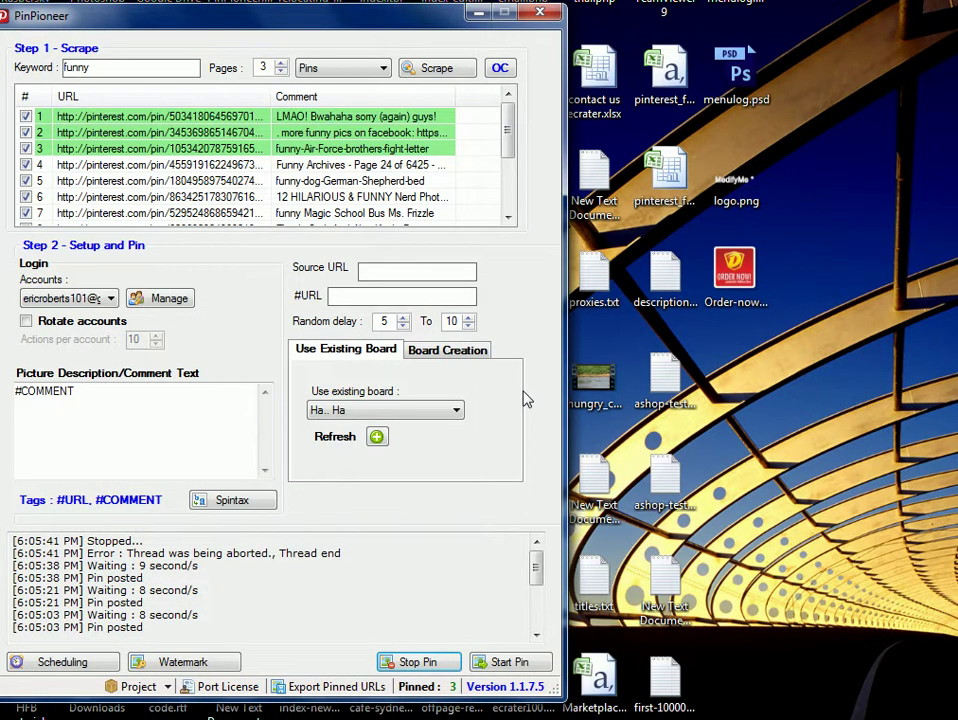
- Uncheck all scraped pins in the PinPioneer results list
click(405, 268)
right_click(306, 164)
click(336, 425)
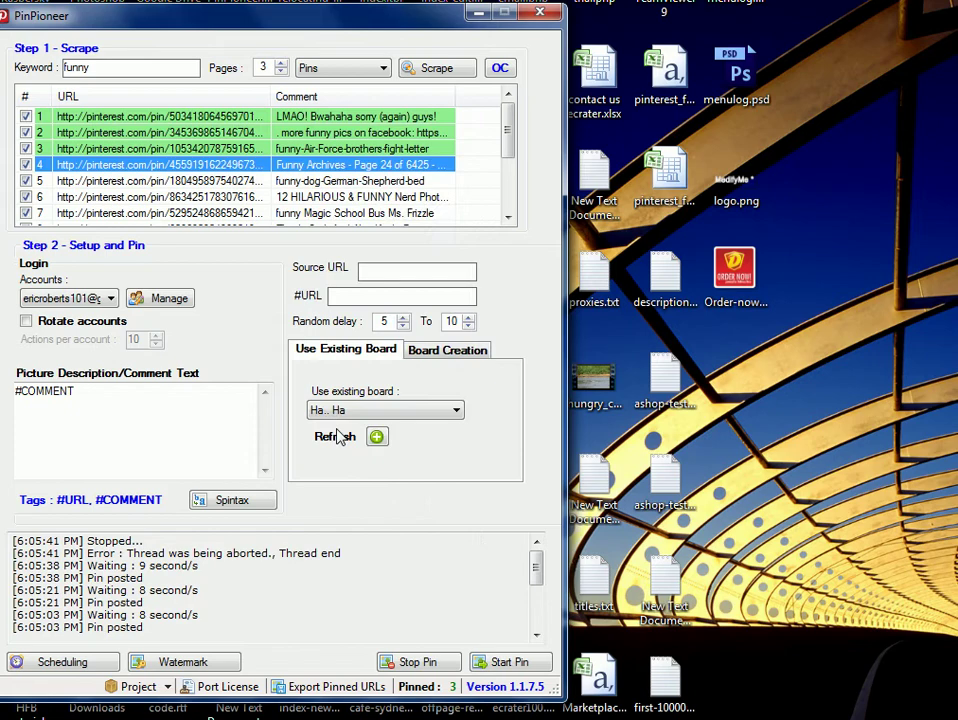
right_click(285, 213)
click(325, 492)
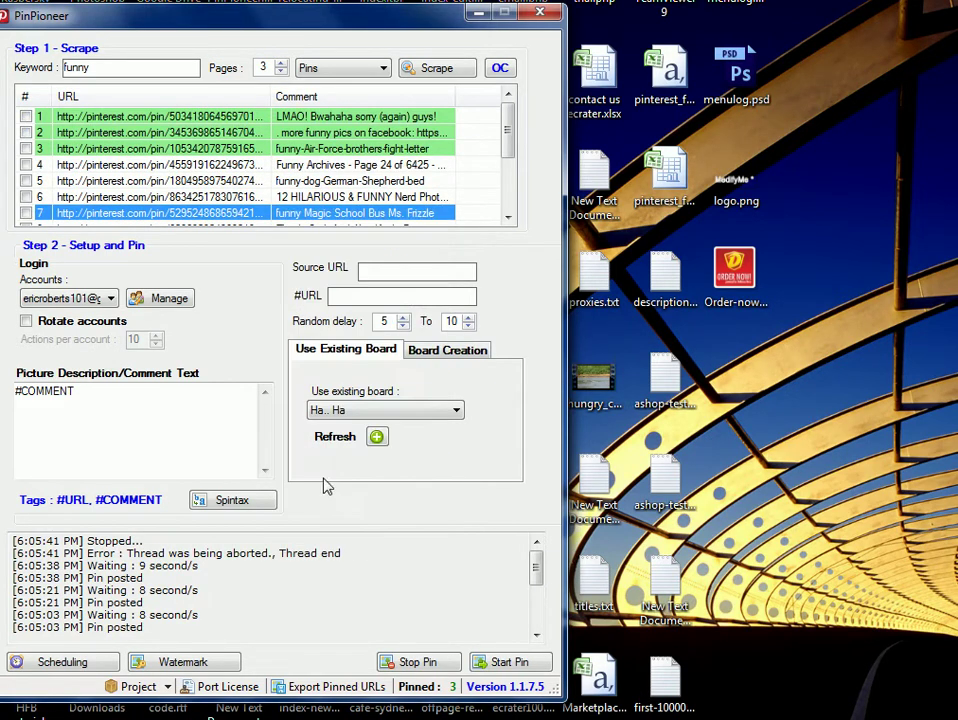
- Tick pin 4, Funny Archives, and download its image into the default Pintrest_Images folder on the desktop
click(27, 165)
right_click(84, 166)
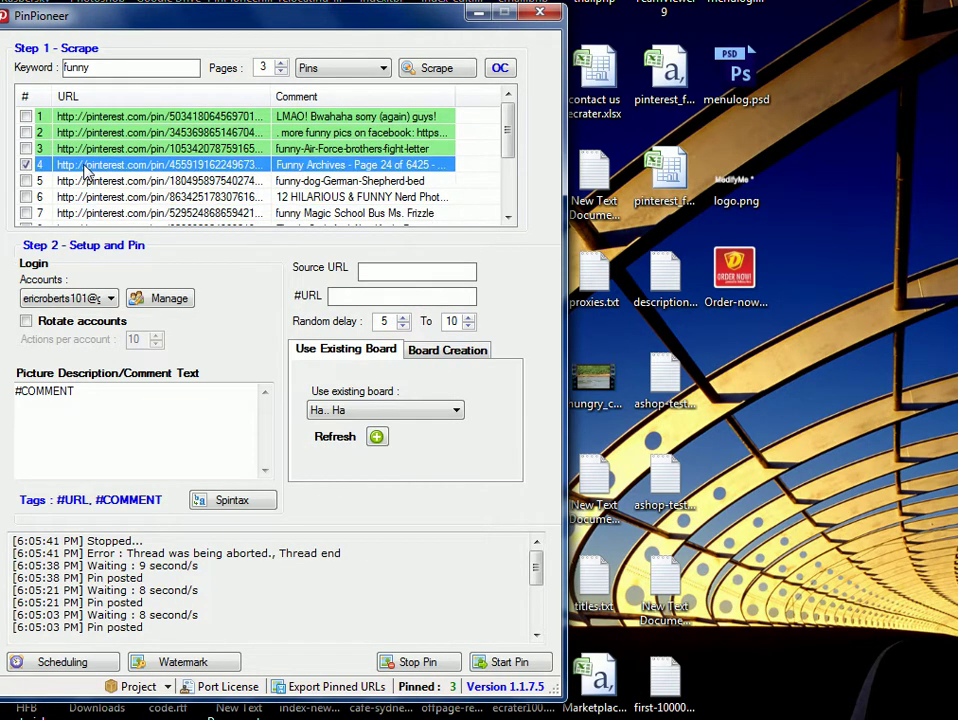
click(190, 218)
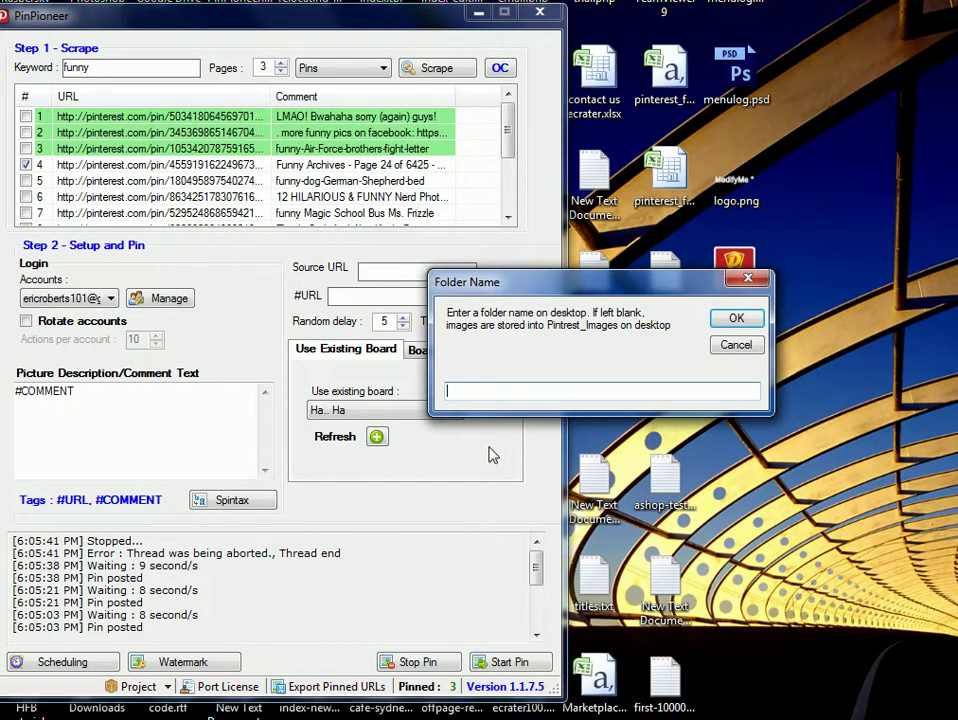
click(737, 319)
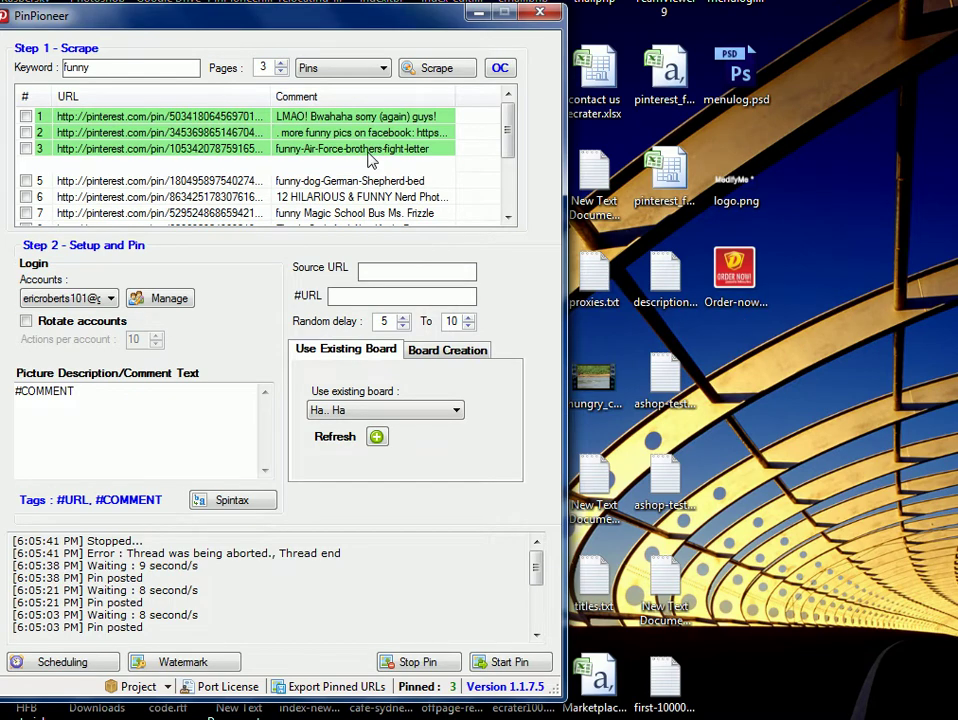
right_click(334, 24)
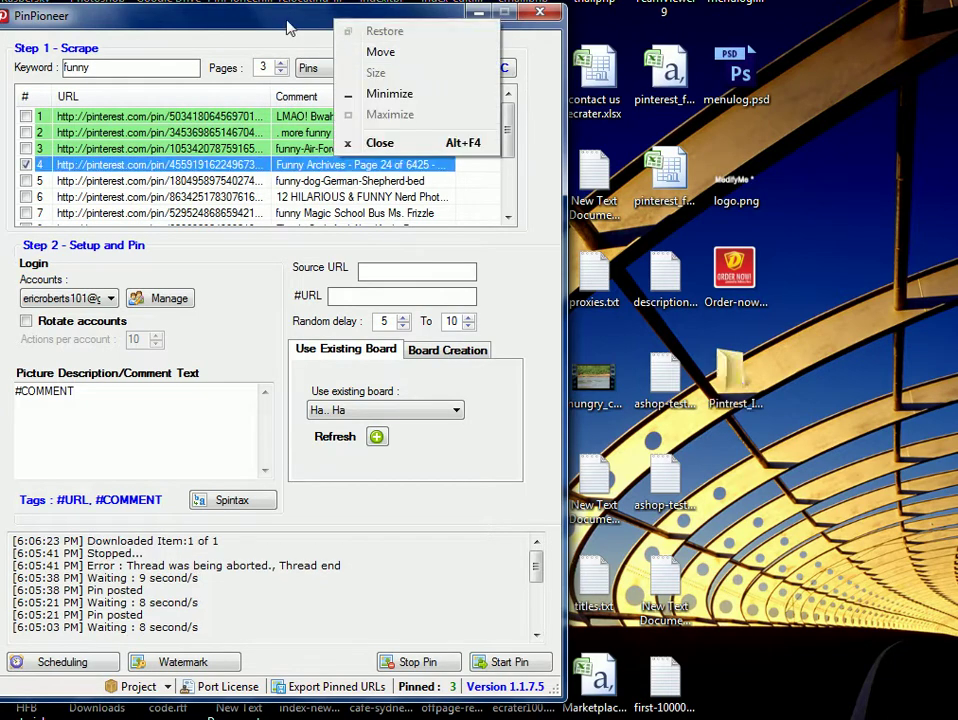
click(659, 407)
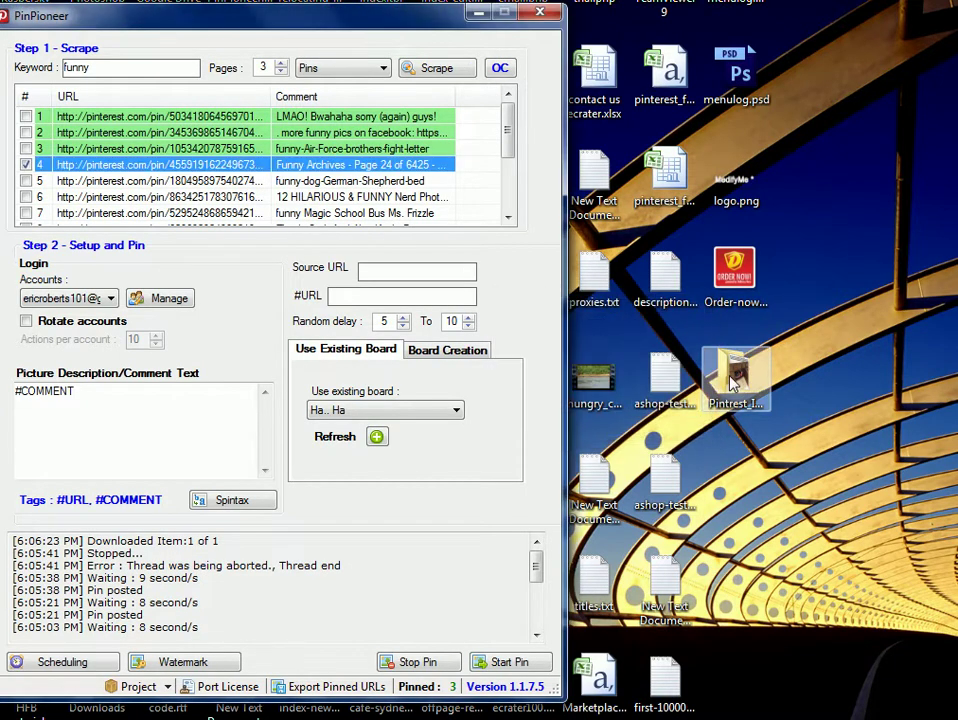
- Import the picture funny1.jpg from the desktop's Pintrest_Images folder into the results list
right_click(118, 150)
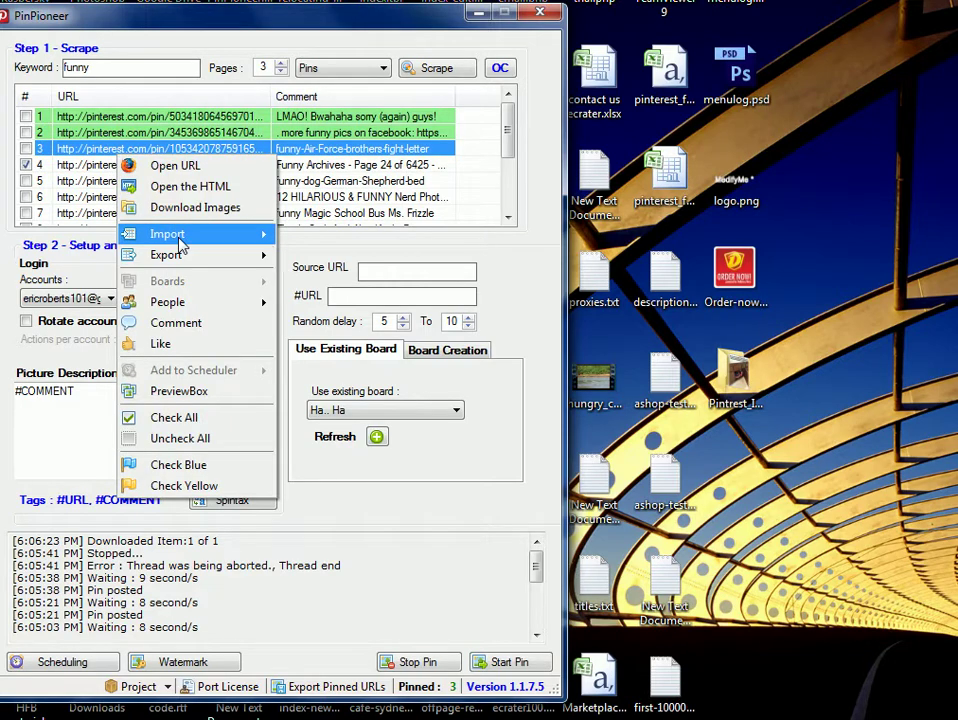
mouse_move(215, 234)
click(327, 256)
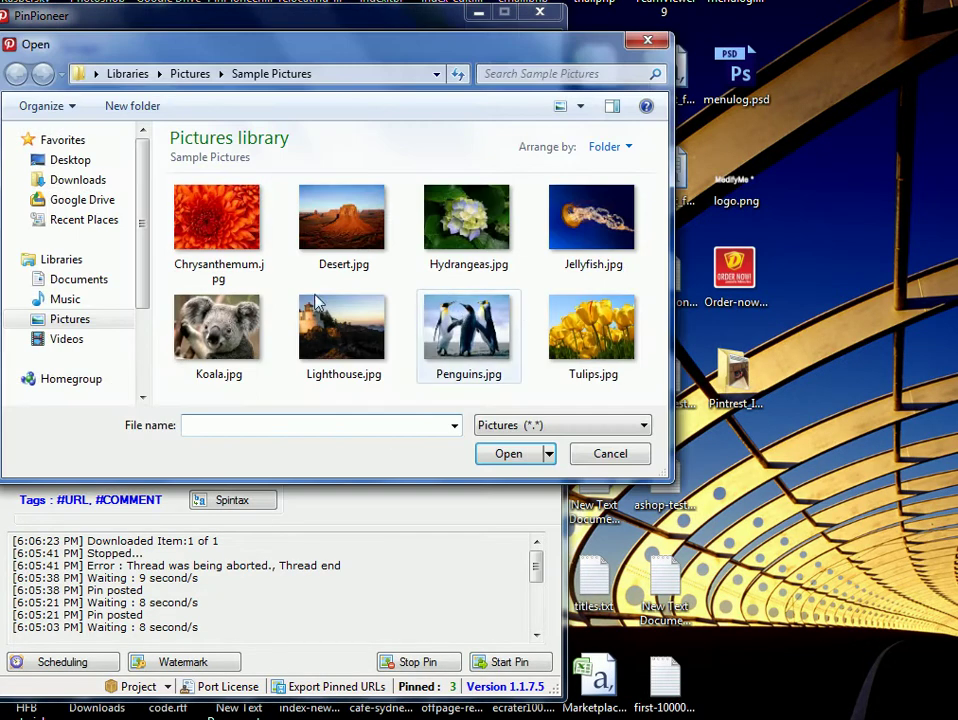
click(72, 160)
key(p)
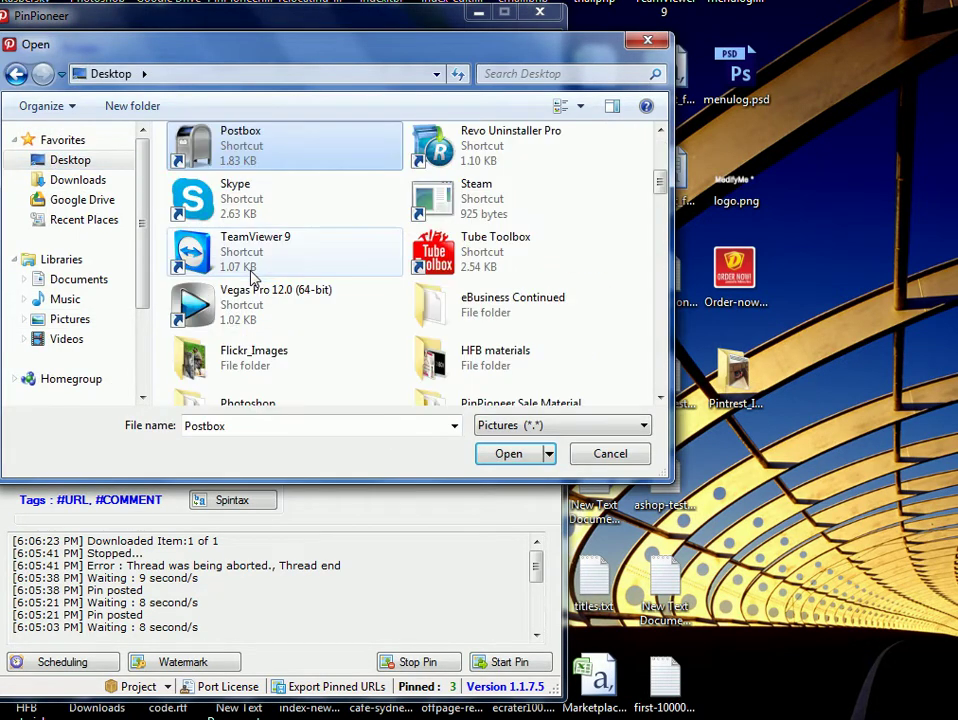
key(p)
key(p)
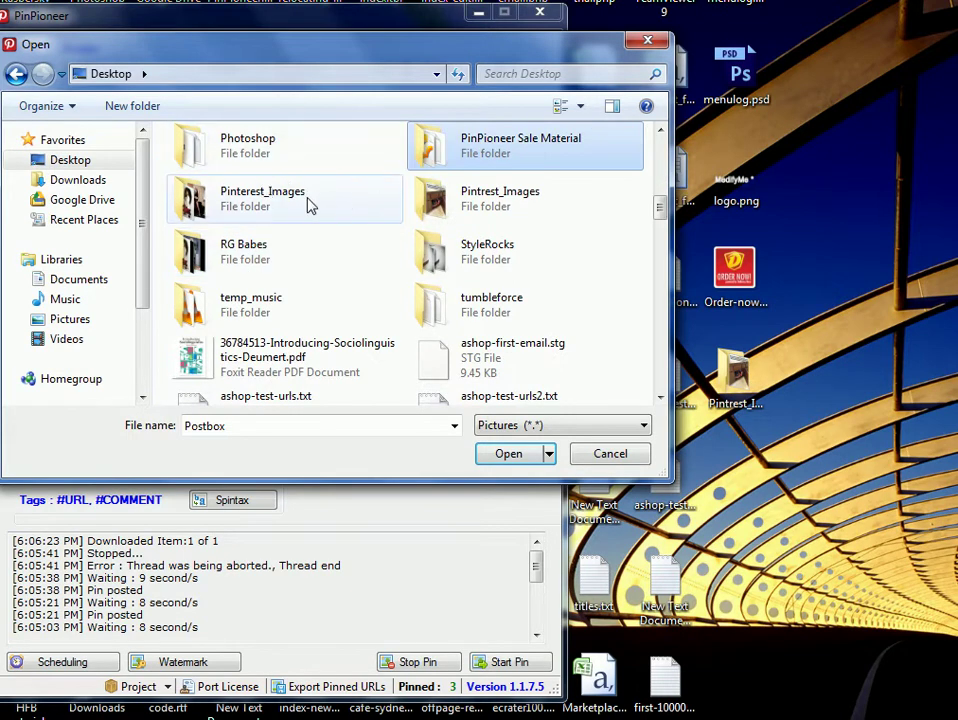
key(p)
key(p)
key(Return)
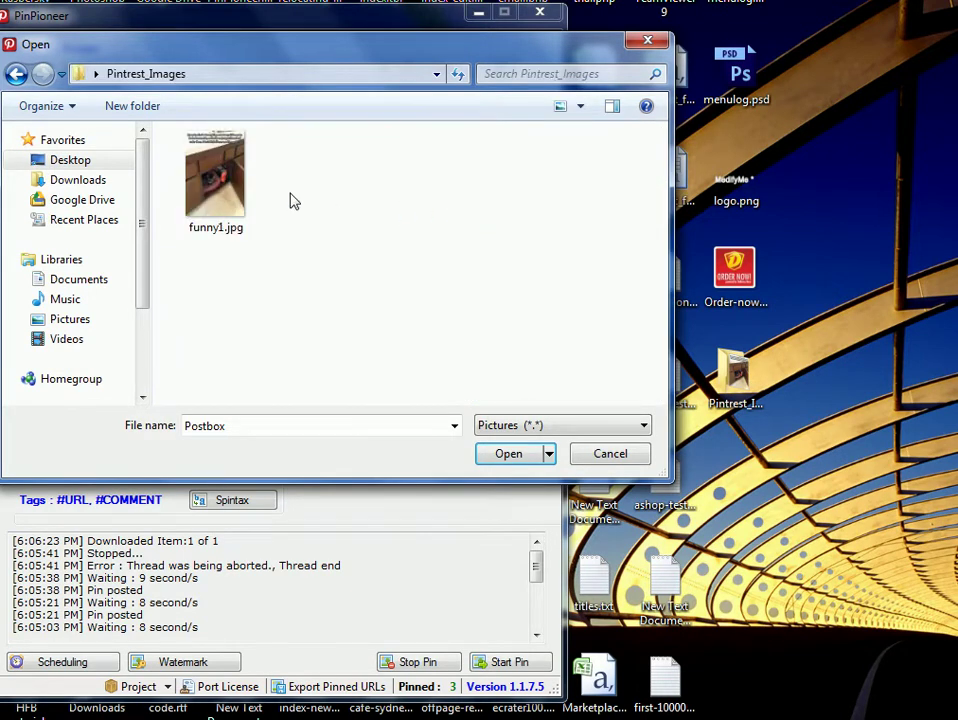
click(252, 190)
key(Return)
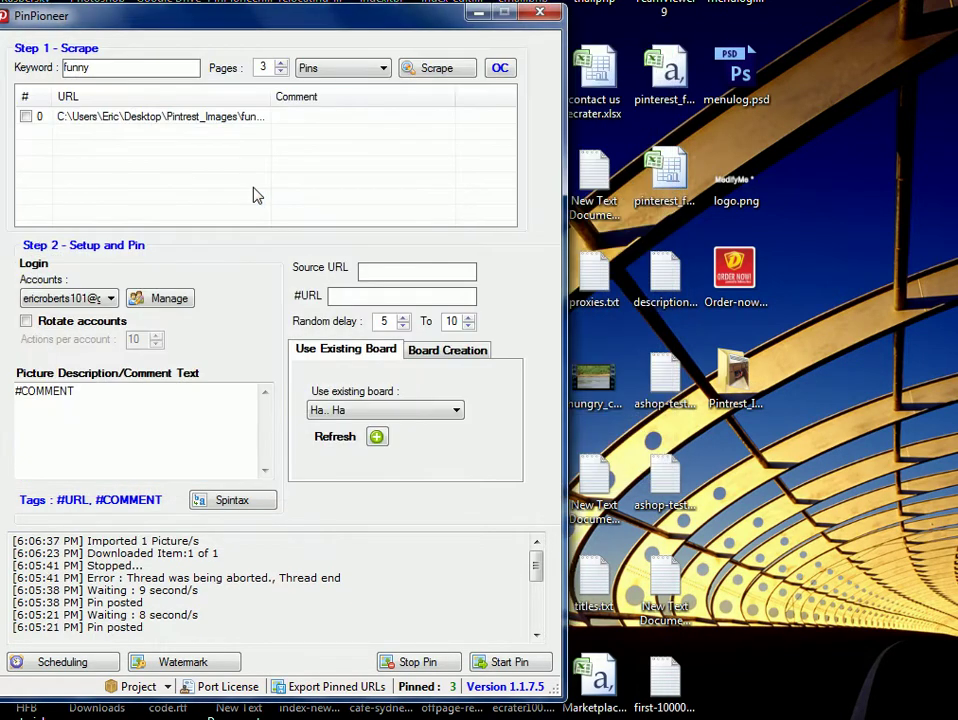
- Tick the imported picture and replace the picture description with "This is bossin'"
click(26, 117)
drag(76, 391, 14, 391)
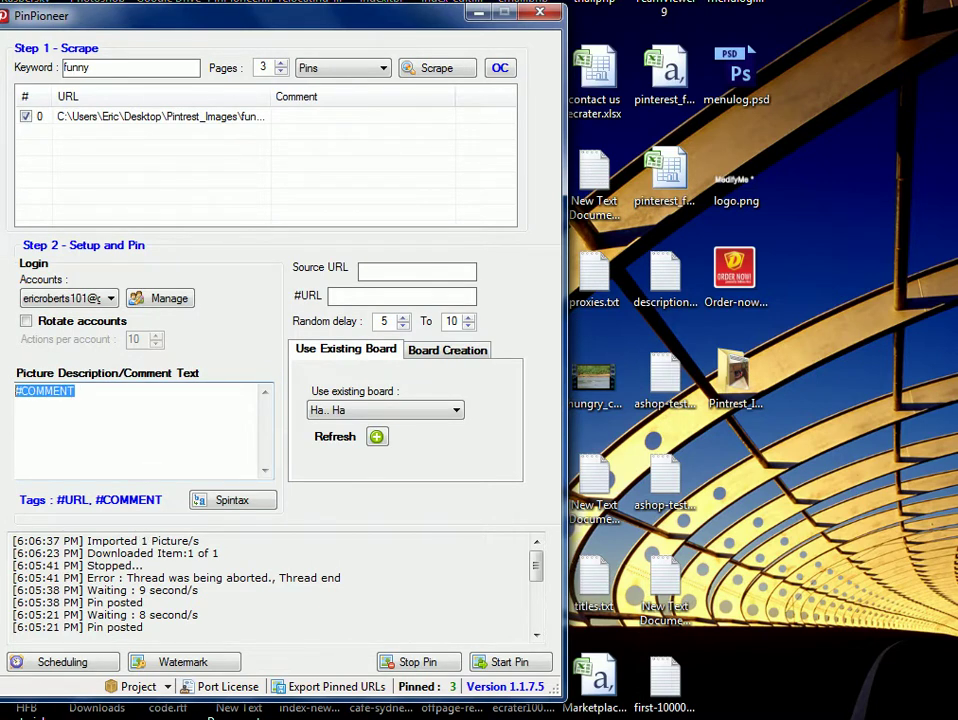
text(This is bossin)
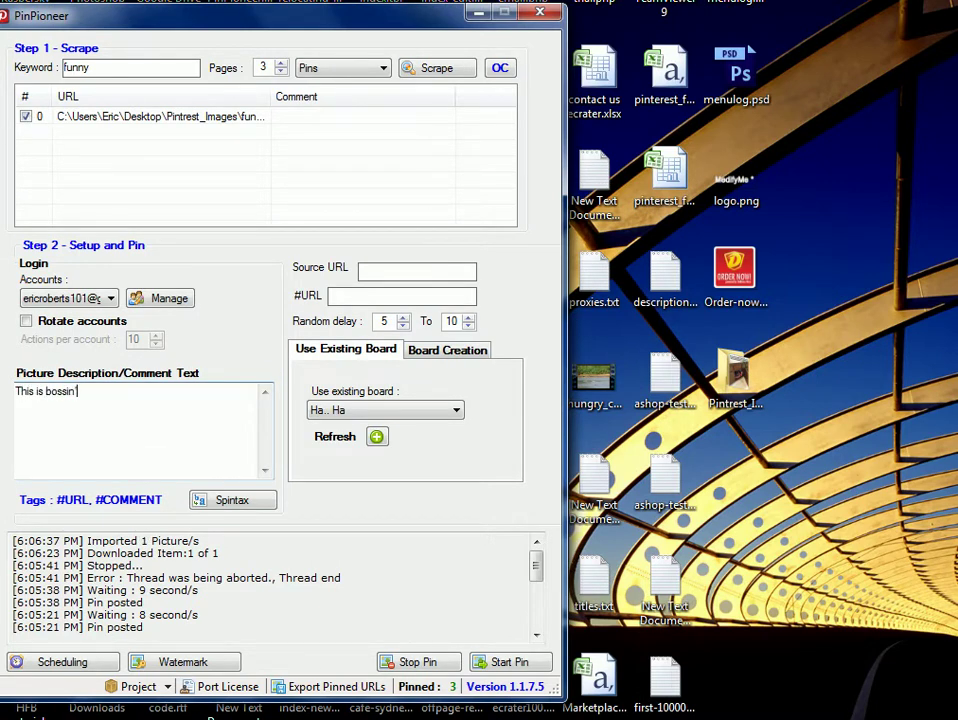
text(')
click(370, 272)
text(http:/)
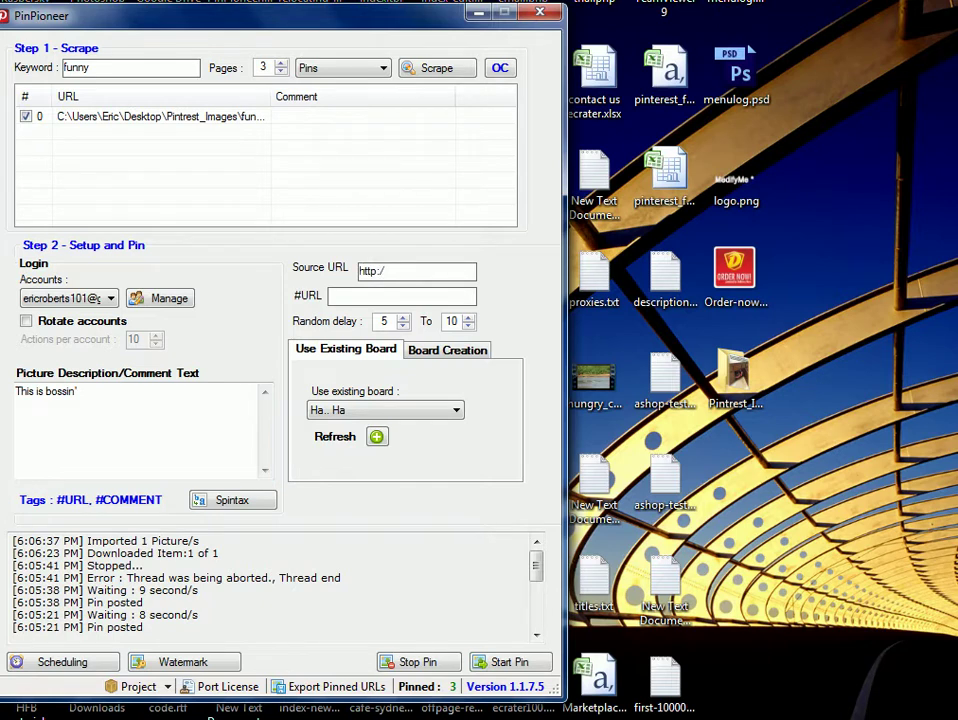
text(/bossinhard.com)
click(485, 662)
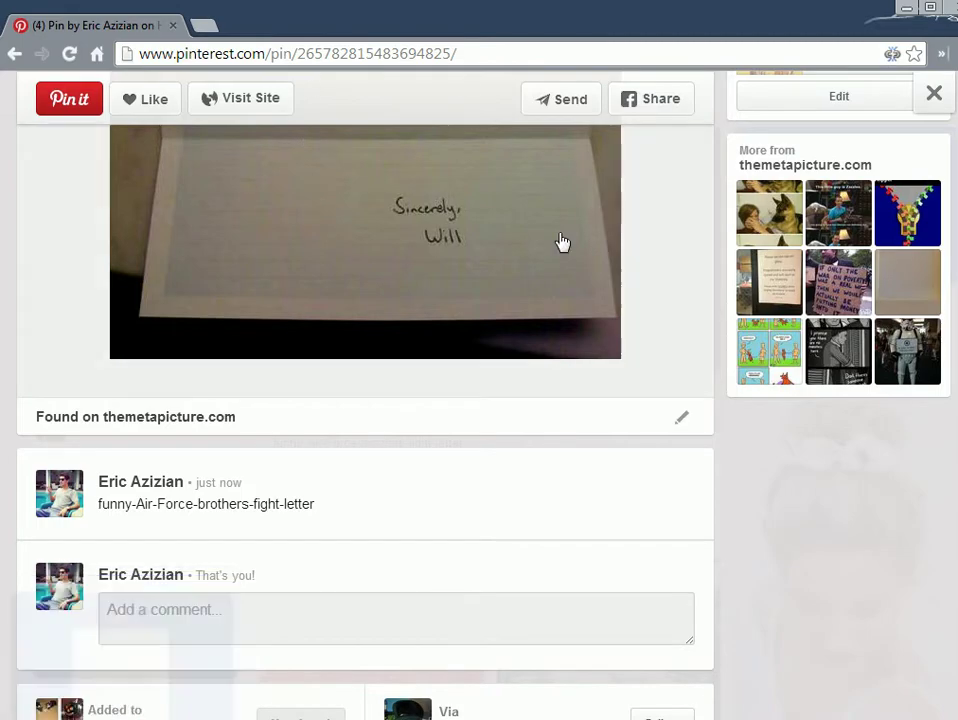
- Switch to Pinterest in the browser, look through the open letter pin and close it to return to the home feed
scroll(558, 263, down, 10)
scroll(421, 122, up, 5)
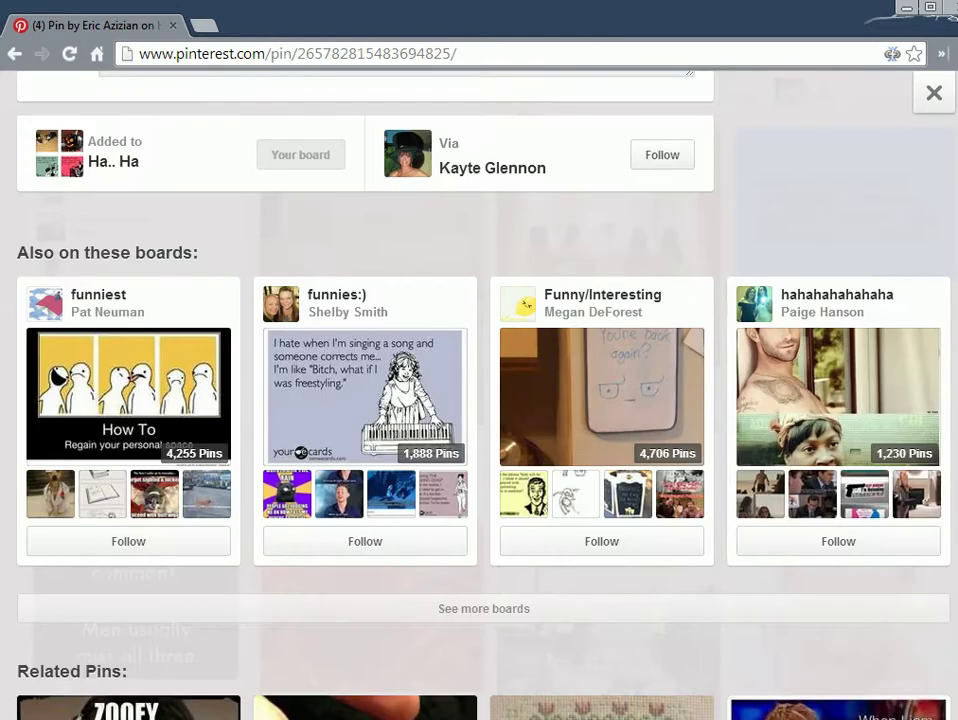
scroll(421, 122, up, 5)
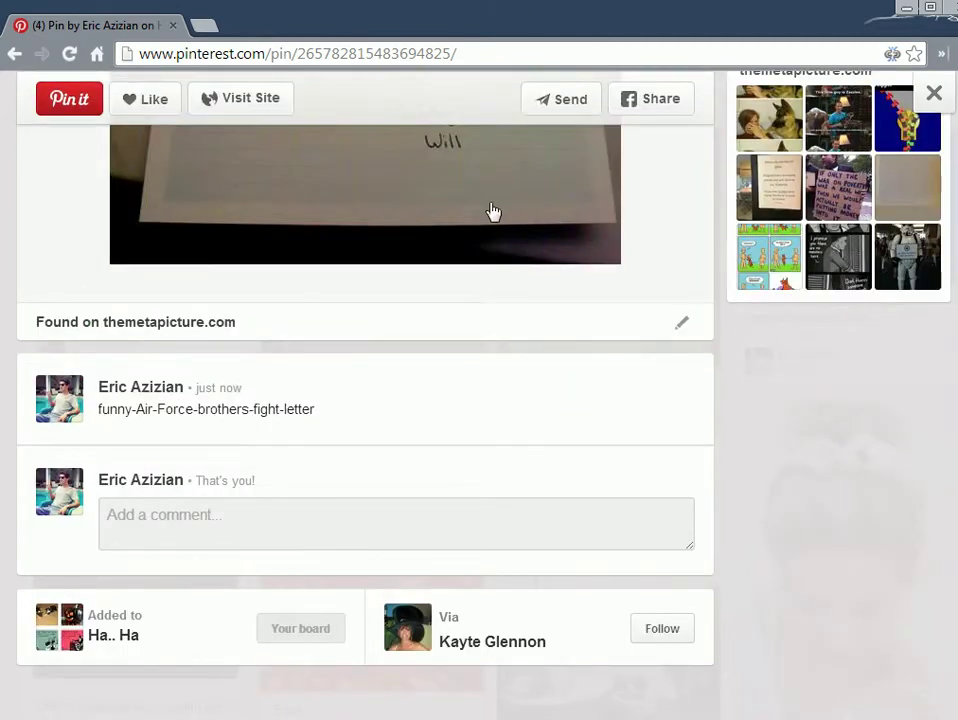
scroll(490, 212, up, 5)
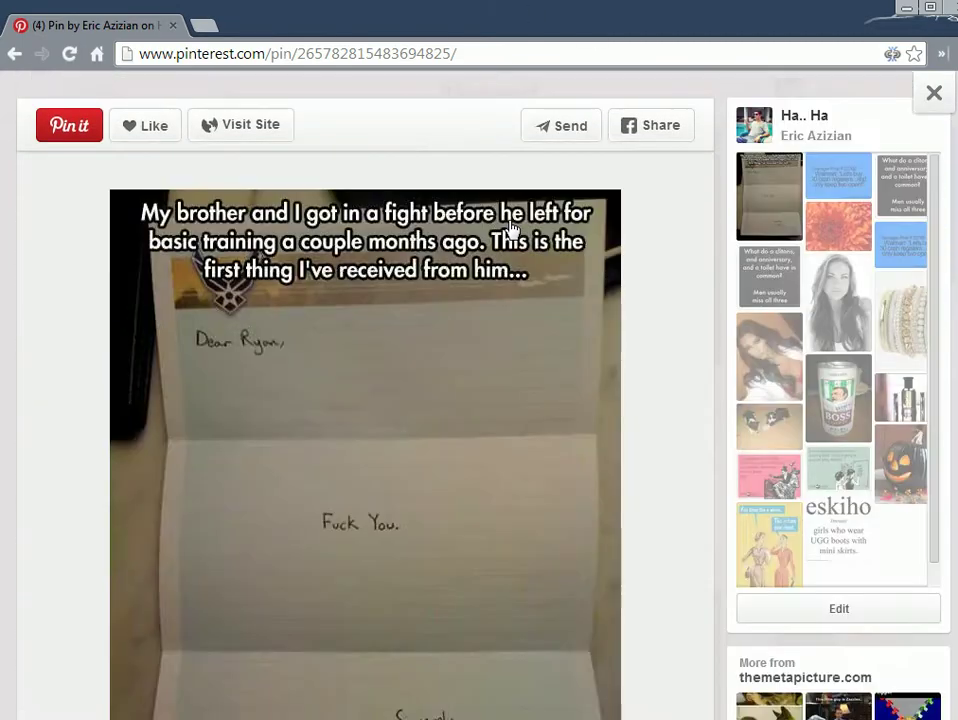
click(932, 95)
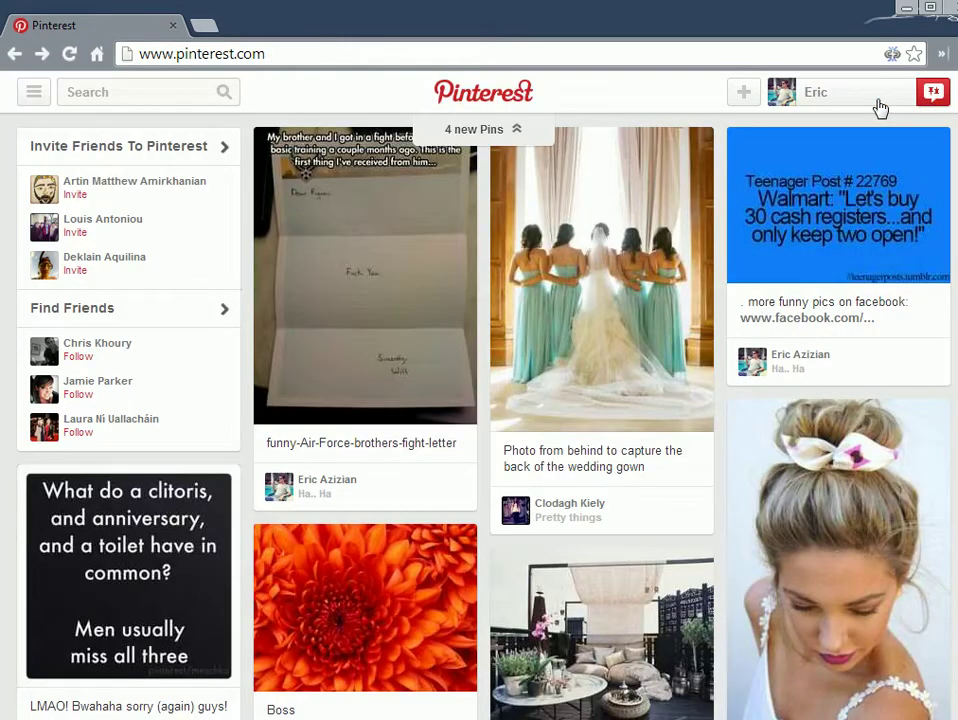
- Reload the Pinterest home feed, examine the "This is bossin'" cat pin and return to PinPioneer
click(301, 52)
key(Return)
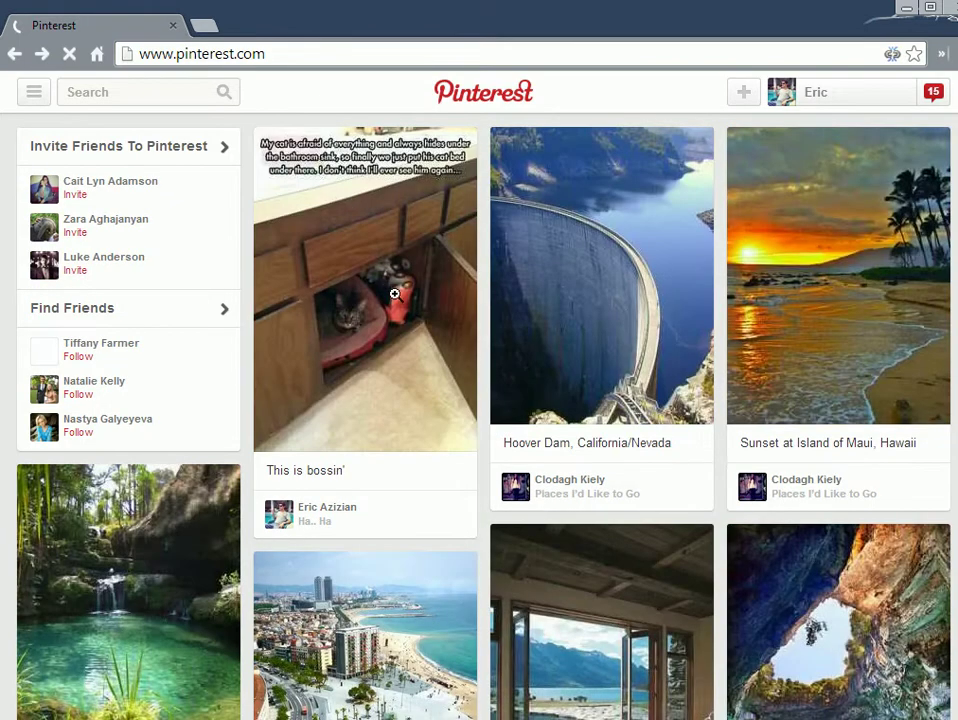
click(400, 312)
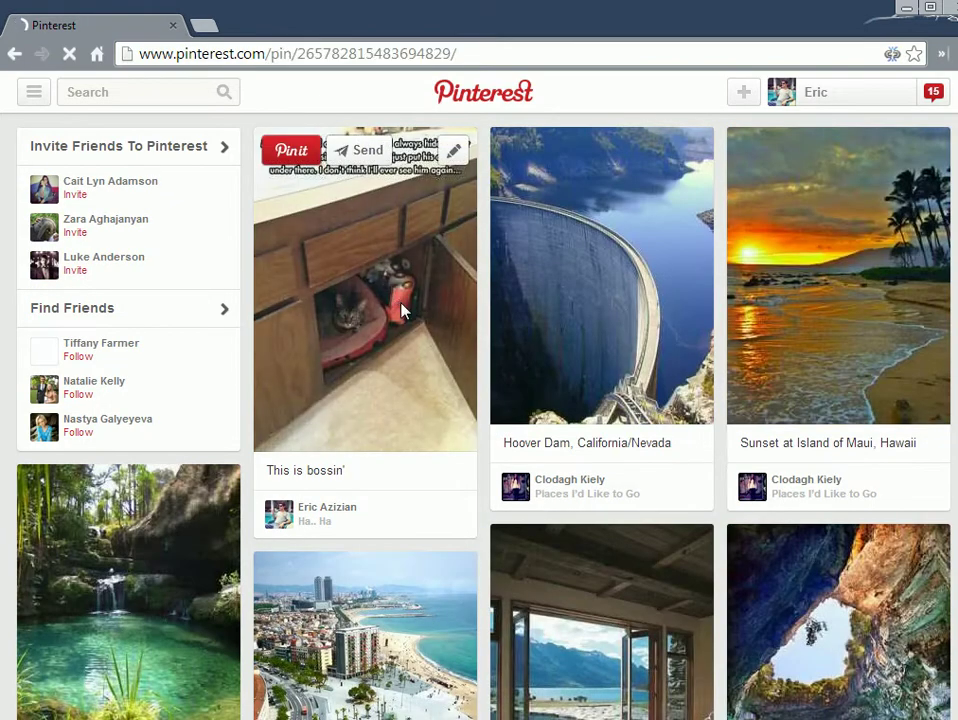
scroll(375, 444, down, 1)
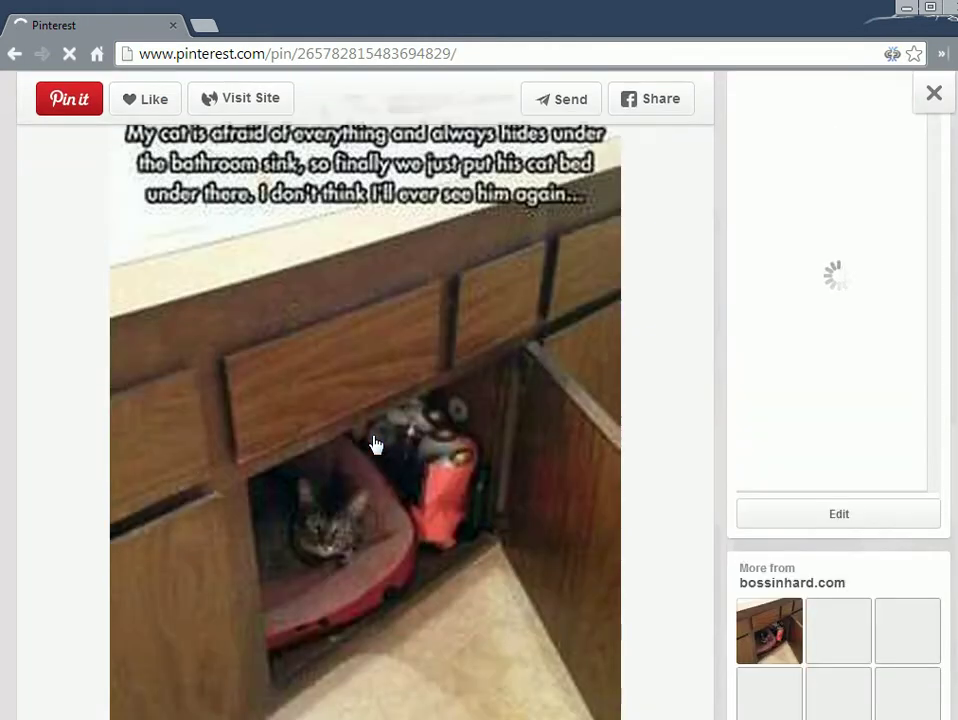
scroll(375, 444, down, 4)
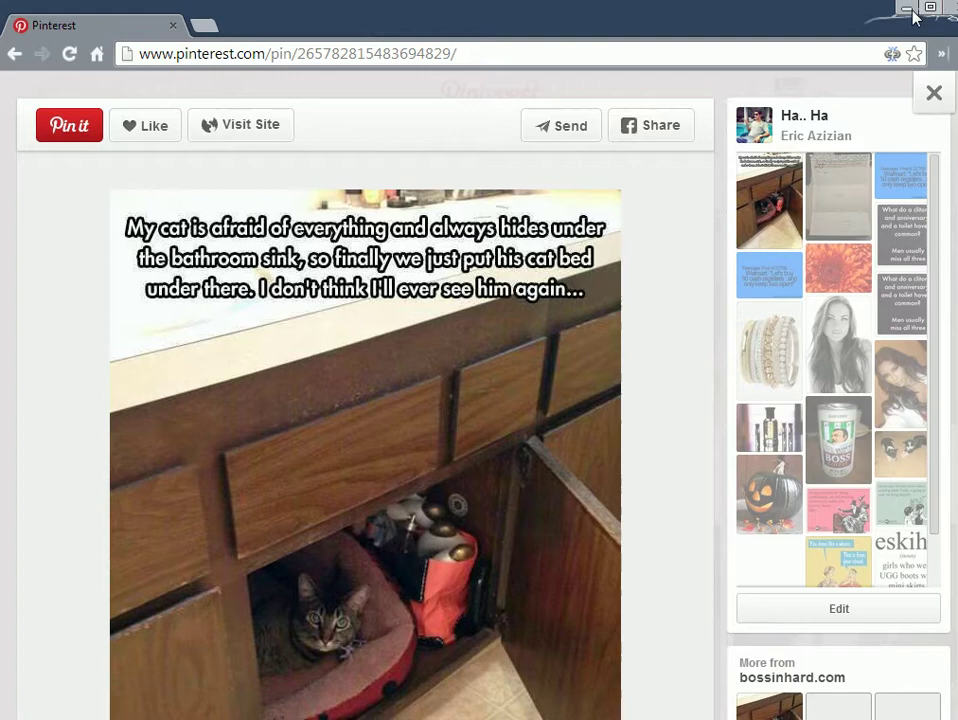
click(907, 10)
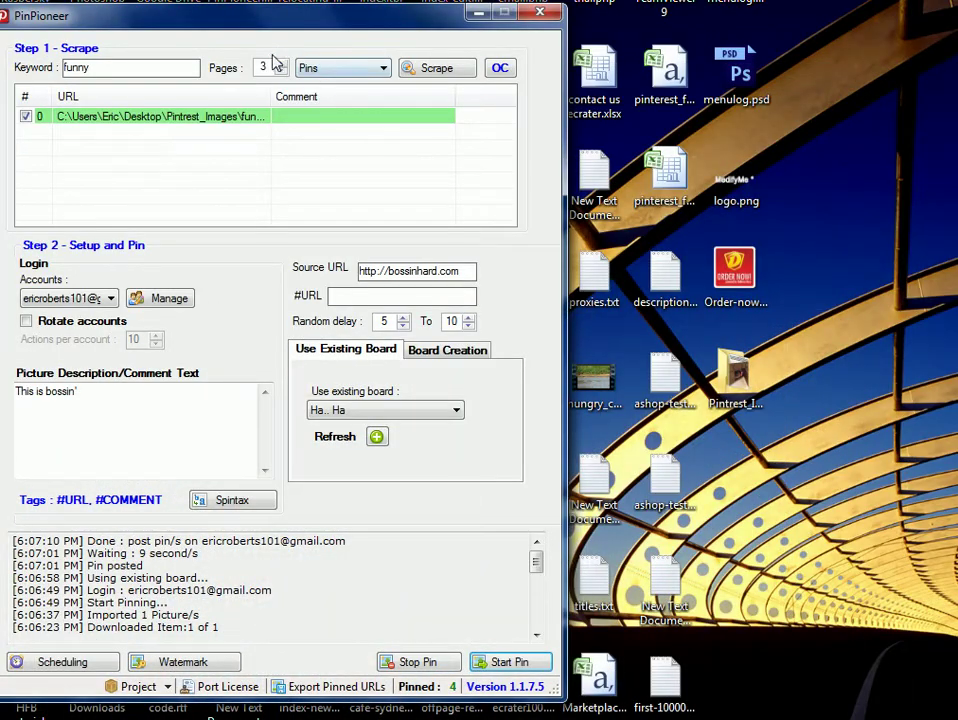
- Set the scrape to 1 page and the result type to People
click(281, 63)
double_click(282, 74)
click(283, 75)
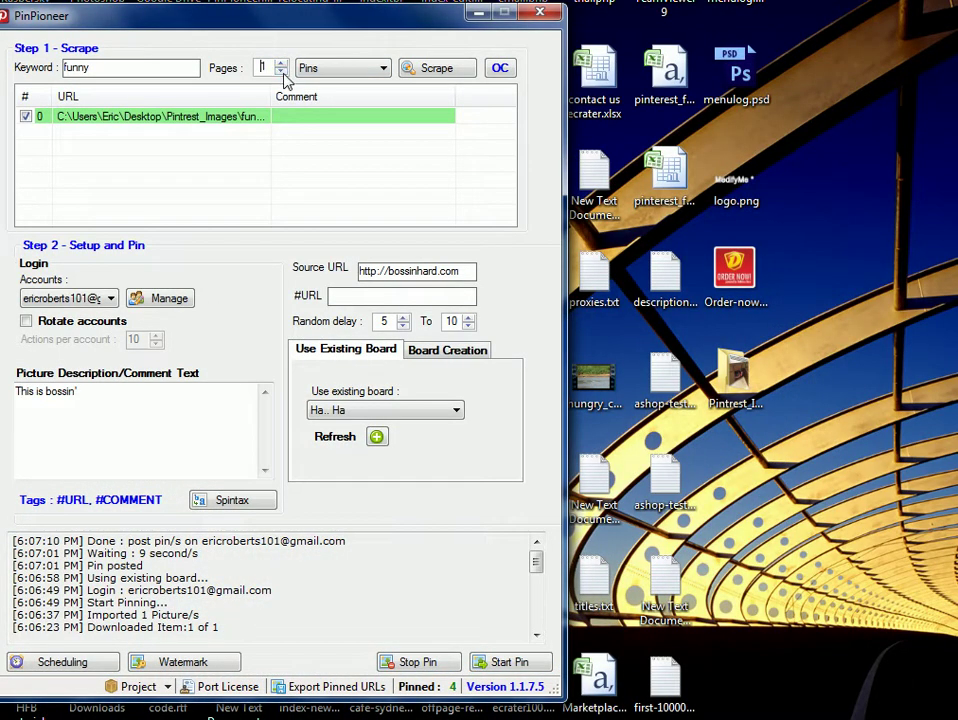
click(330, 68)
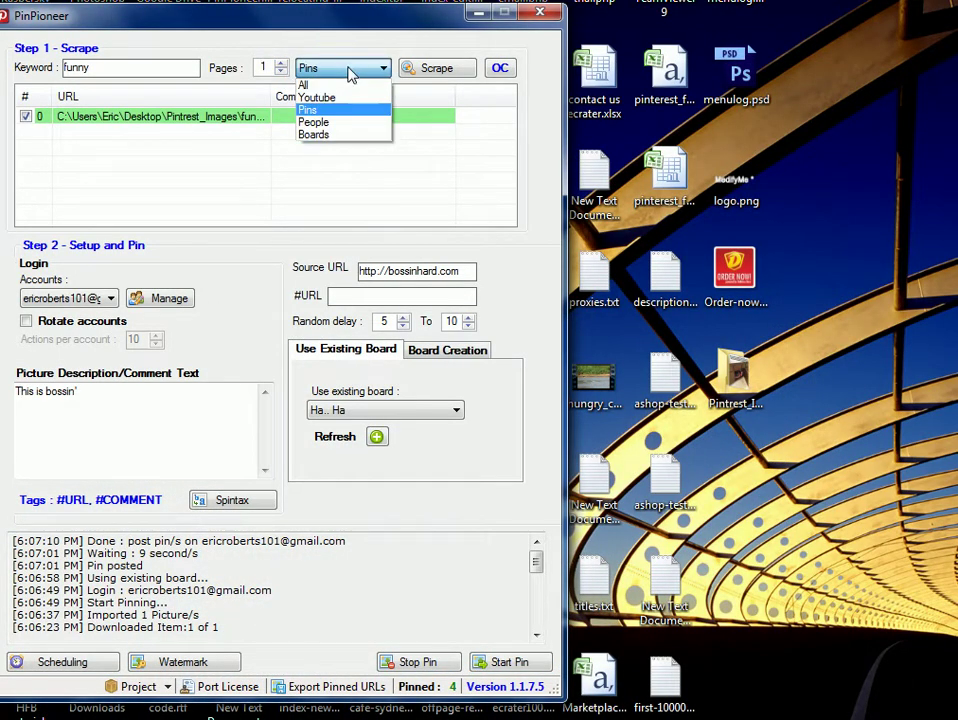
click(315, 124)
- Replace the keyword with "weddings" and scrape the matching people
click(150, 72)
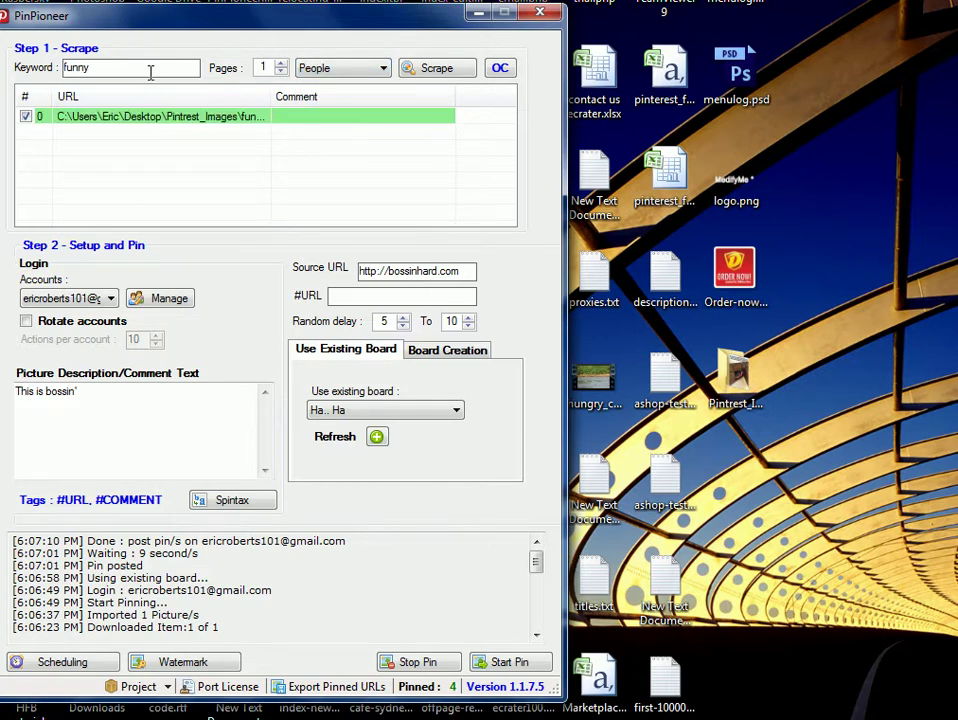
key(BackSpace)
key(BackSpace)
key(BackSpace)
key(BackSpace)
key(BackSpace)
text(weddings)
click(448, 72)
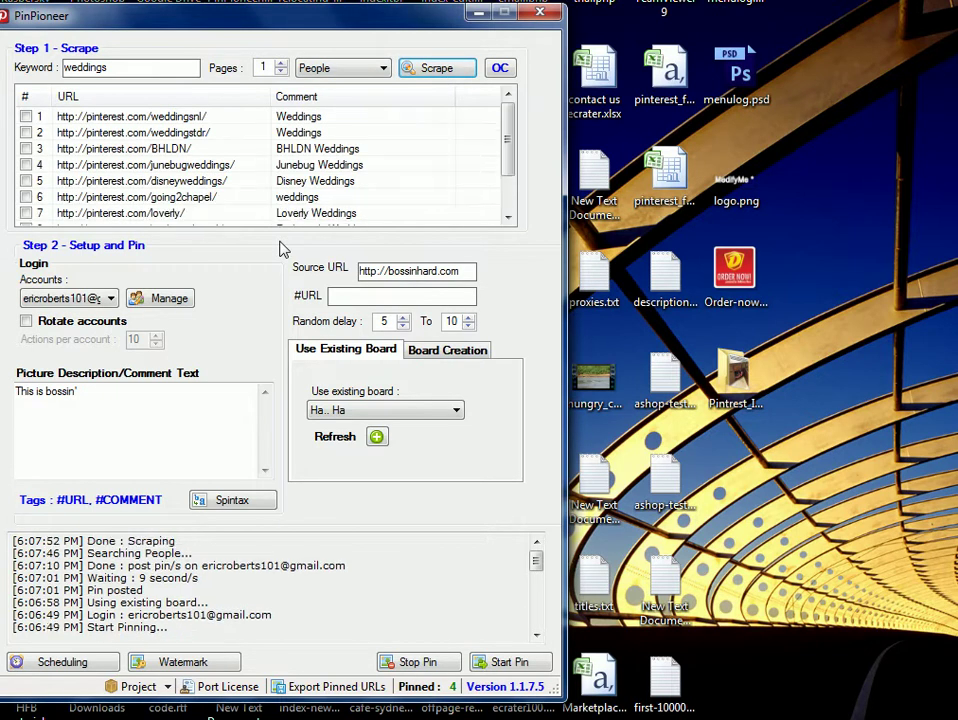
- Check the first wedding profile in the results and follow it
click(26, 117)
click(68, 131)
right_click(79, 119)
click(78, 117)
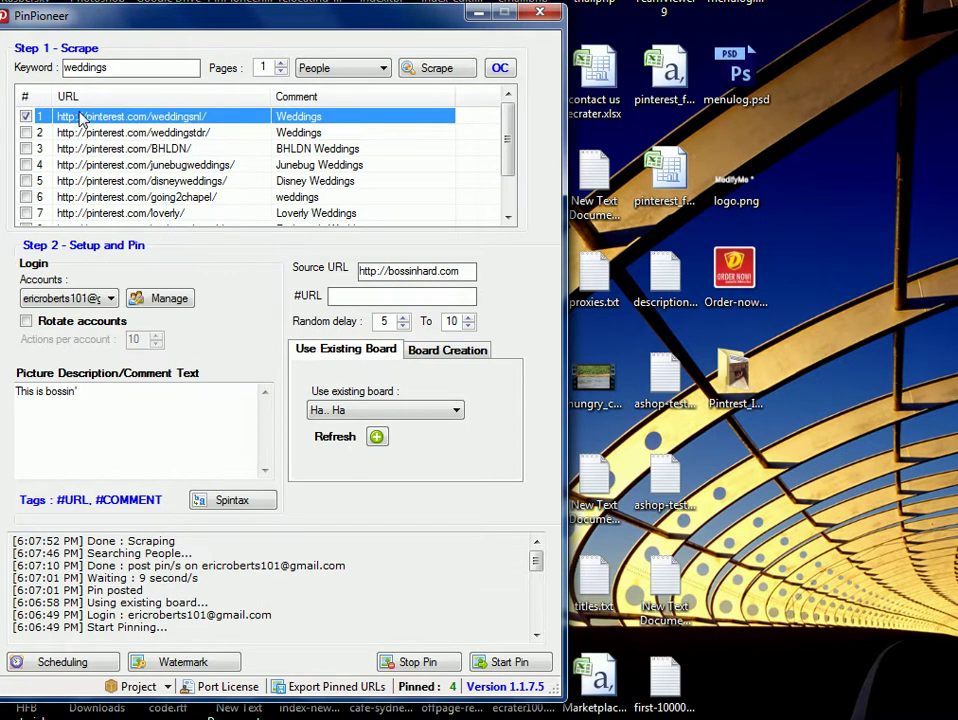
right_click(80, 117)
mouse_move(130, 260)
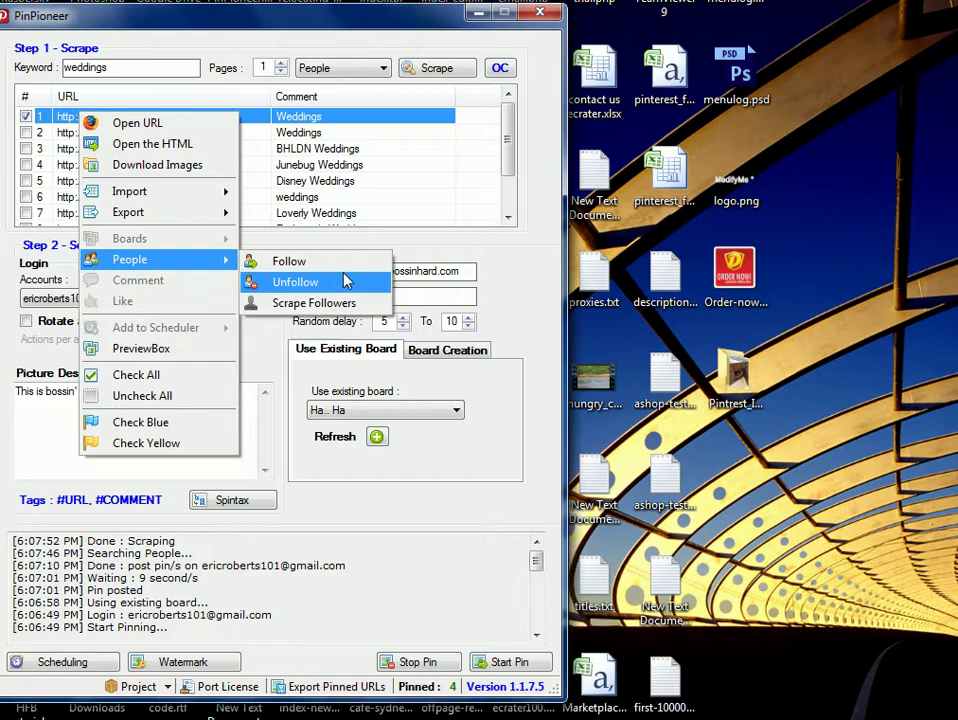
click(344, 272)
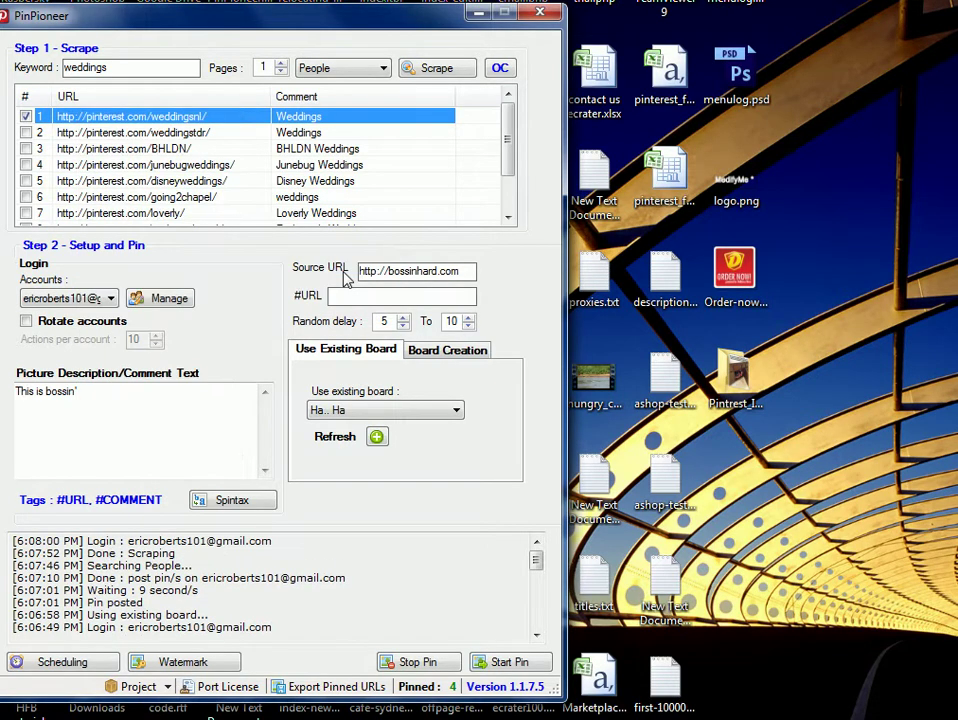
click(439, 201)
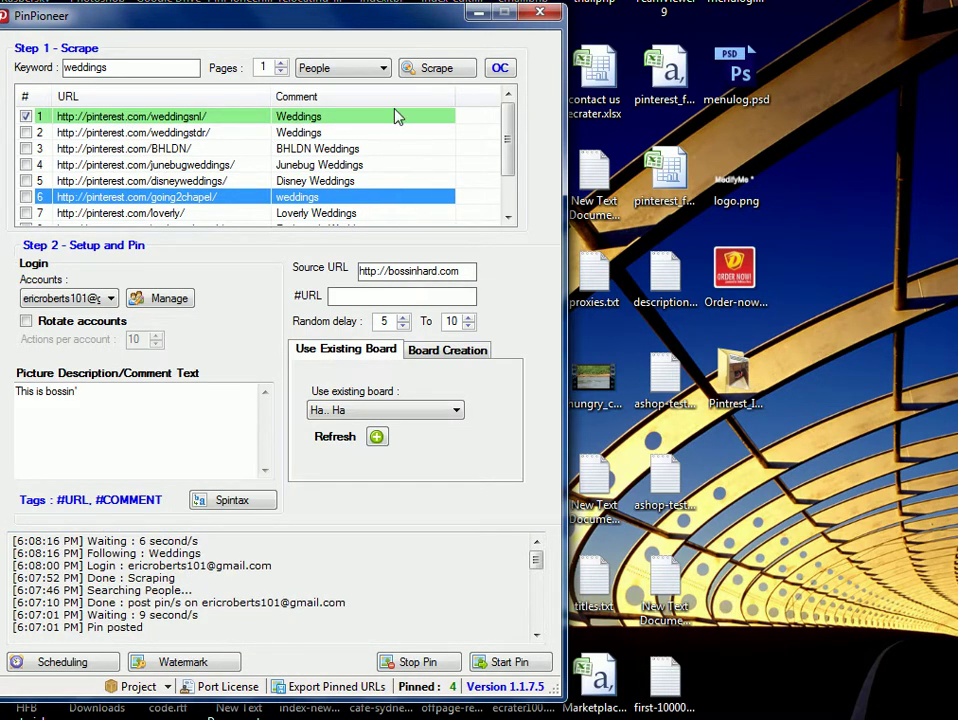
- Switch the result type to Pins, replace the keyword with the #POPULAR tag and scrape the popular pins
click(342, 66)
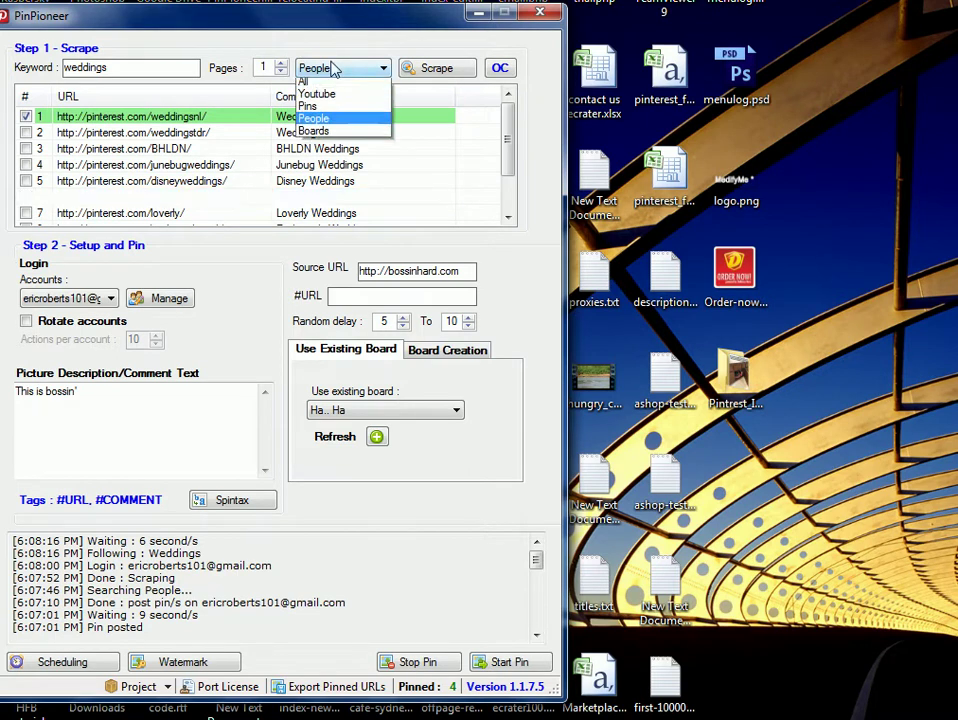
click(358, 110)
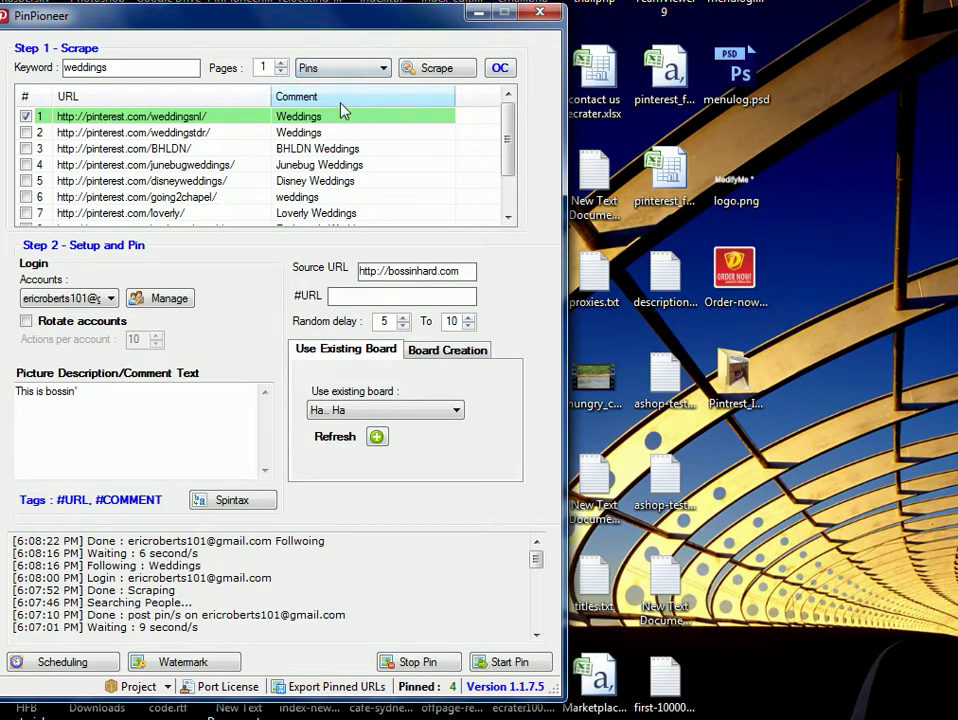
click(120, 66)
key(BackSpace)
key(BackSpace)
key(BackSpace)
key(BackSpace)
key(BackSpace)
key(BackSpace)
key(BackSpace)
key(BackSpace)
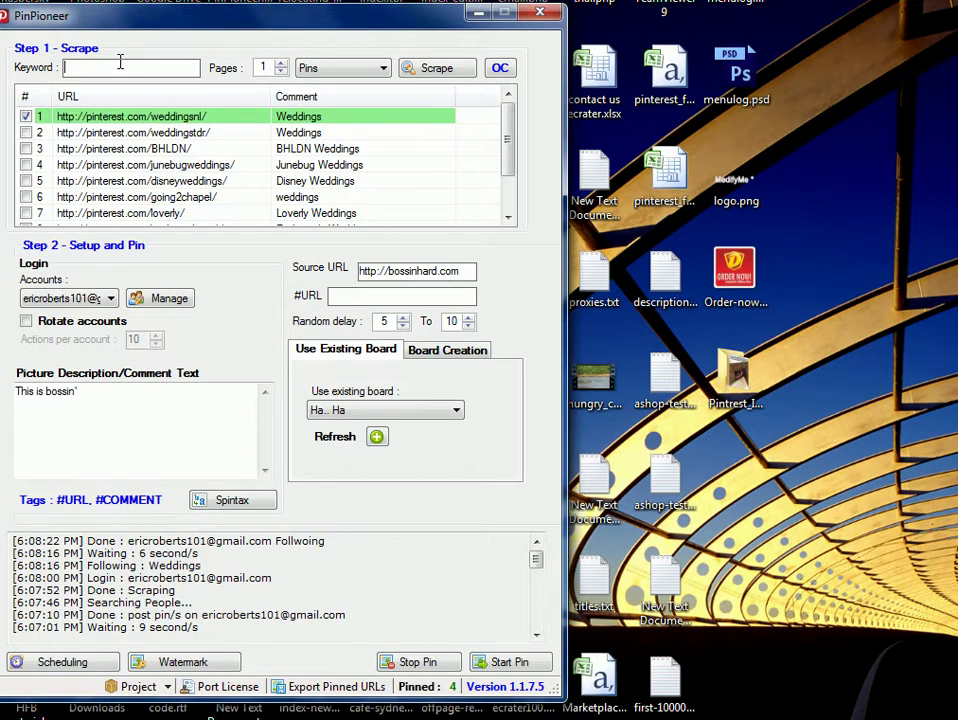
text(#)
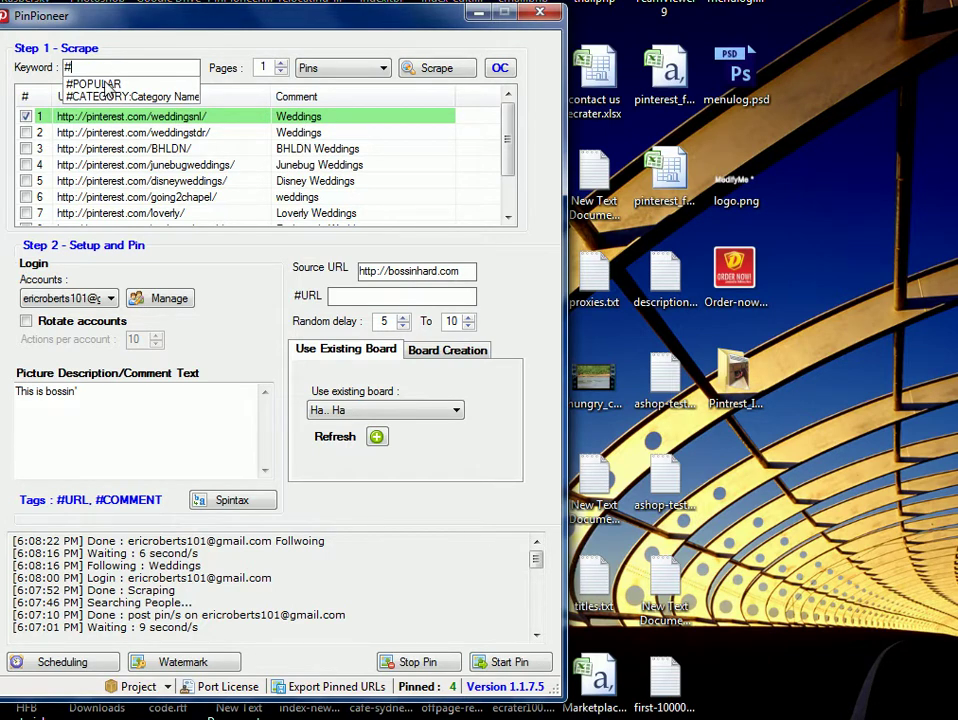
click(104, 88)
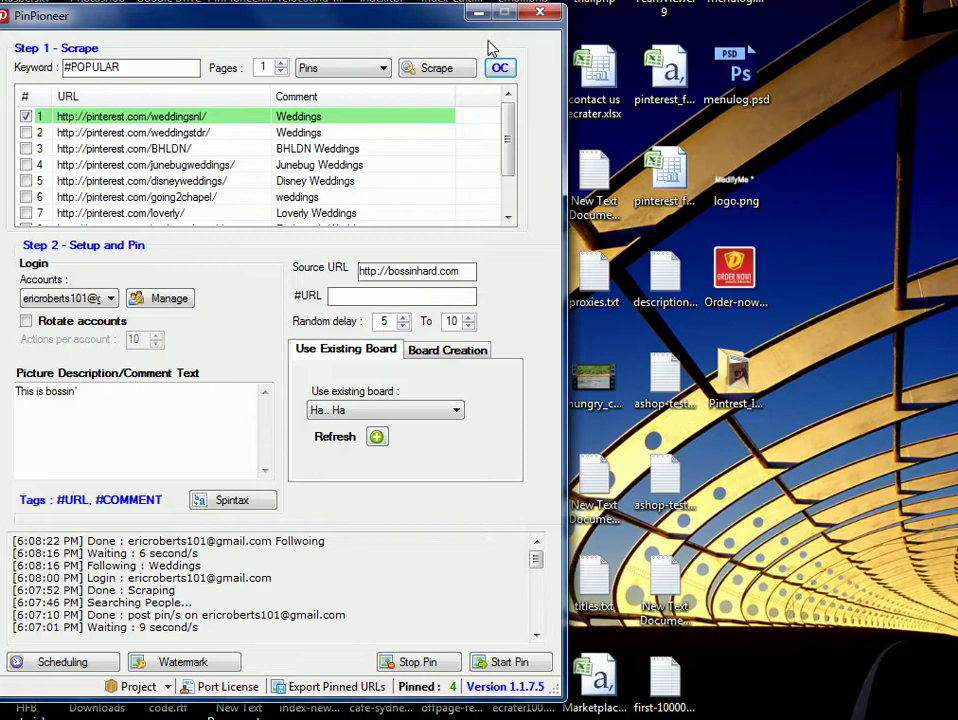
click(446, 76)
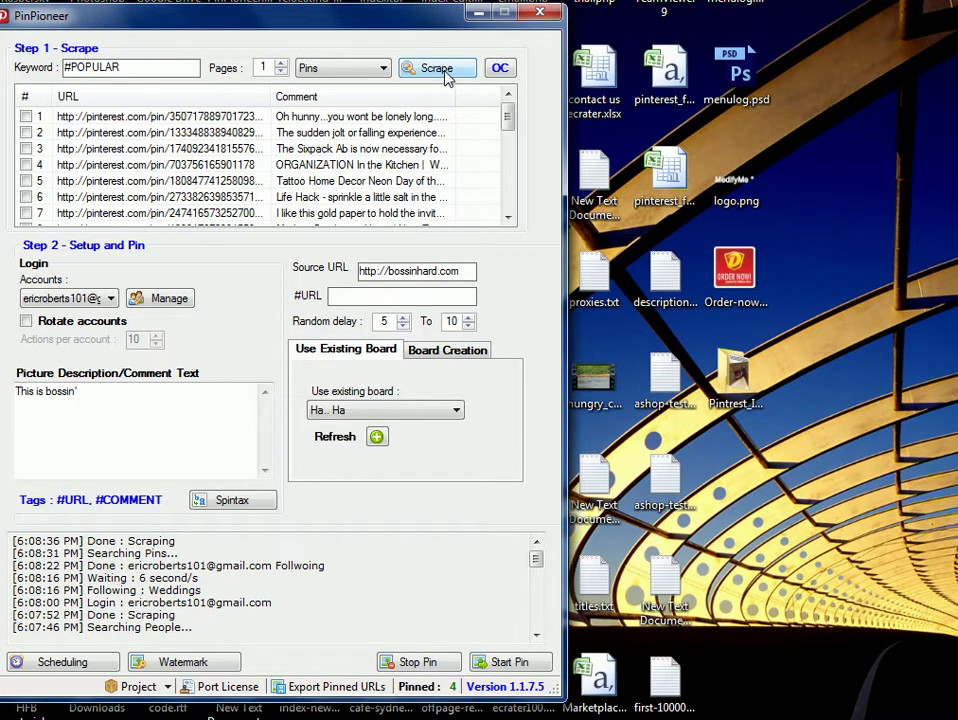
- Check all of the scraped popular pins in the results list
right_click(24, 111)
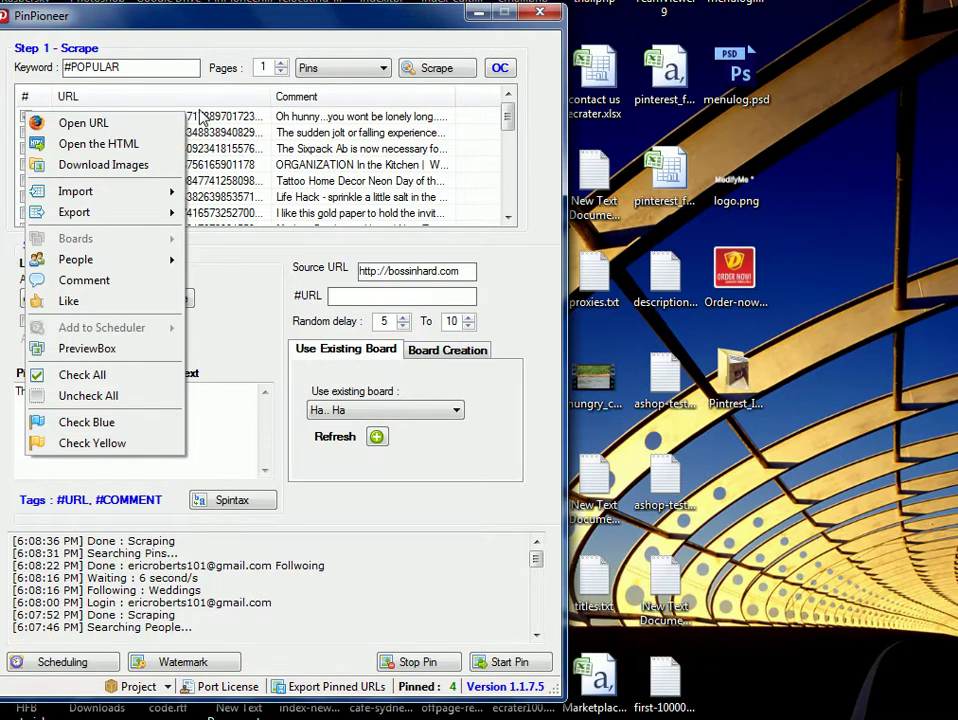
click(152, 86)
right_click(22, 112)
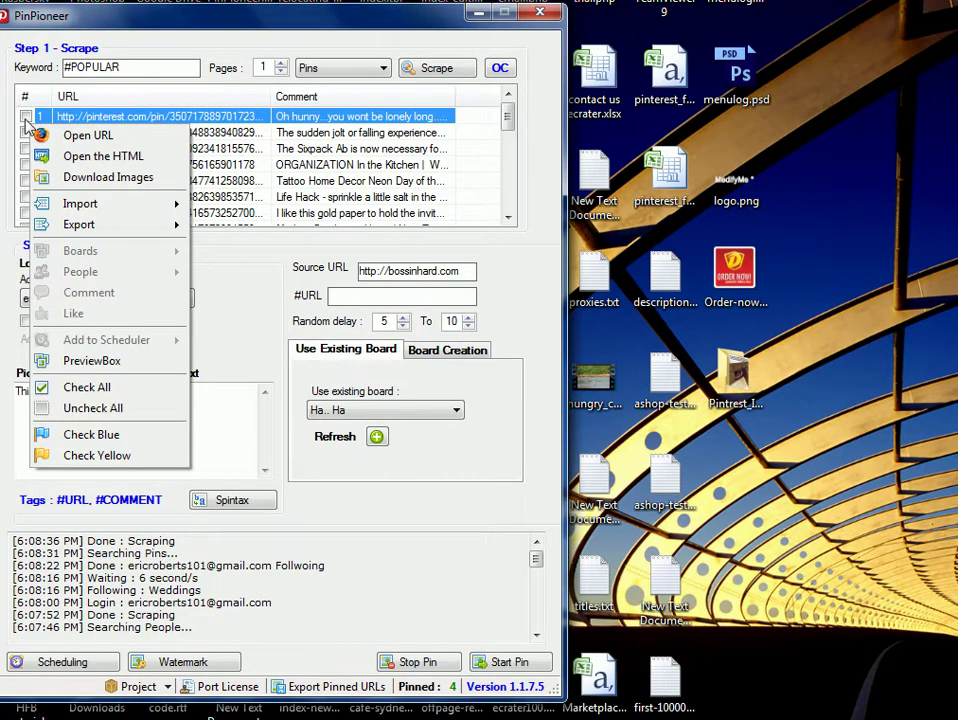
click(21, 94)
click(26, 148)
right_click(80, 133)
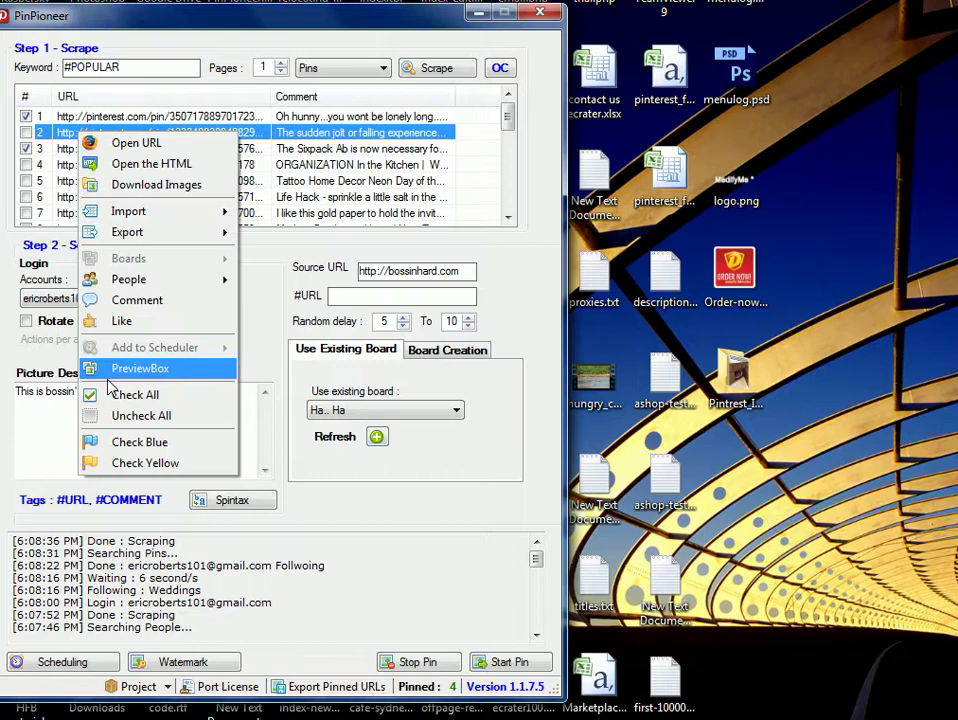
click(135, 395)
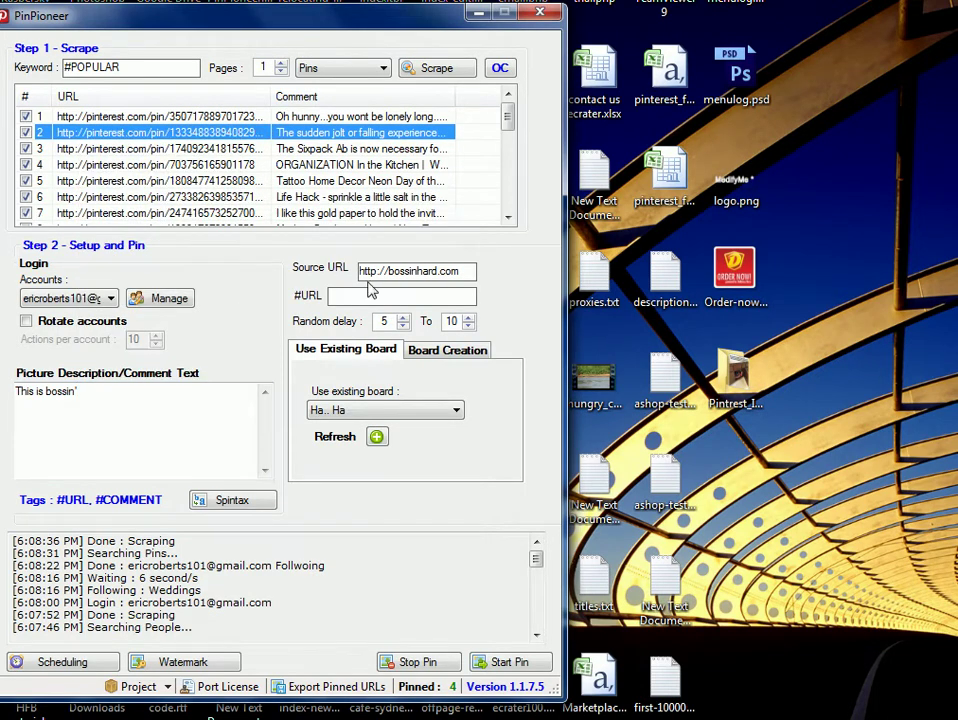
- Start liking the checked pins and stop the run once the first two are processed
right_click(214, 117)
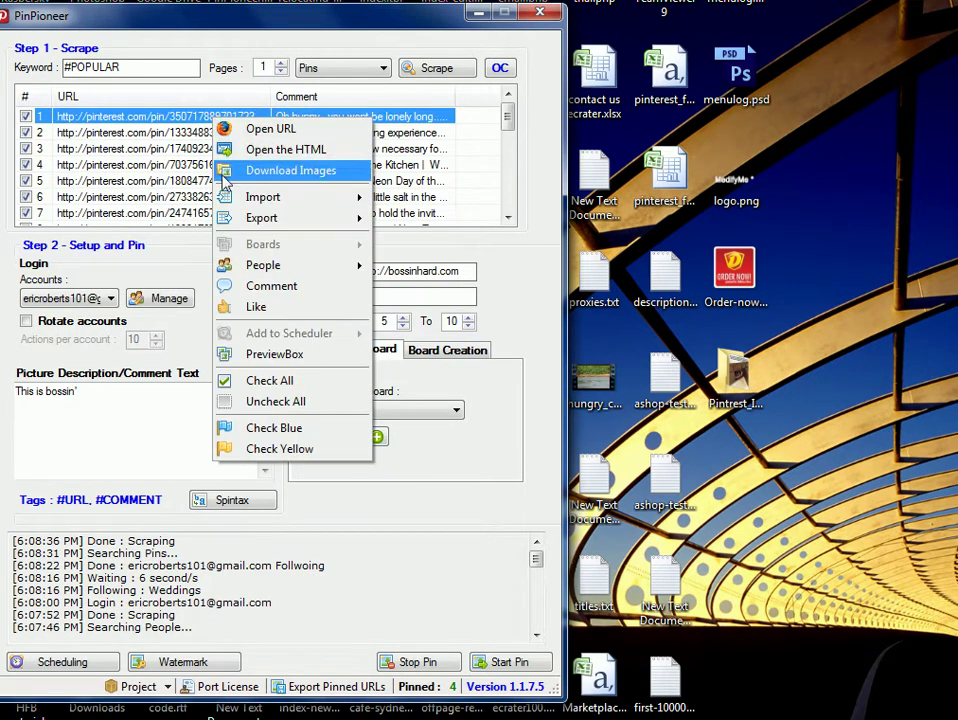
click(258, 309)
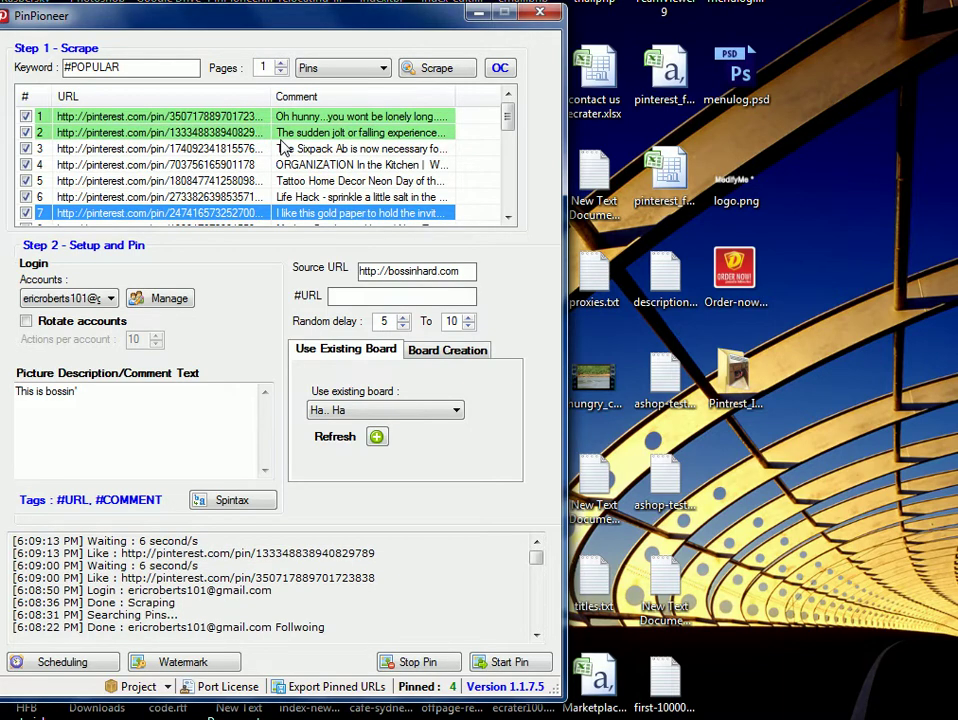
click(430, 664)
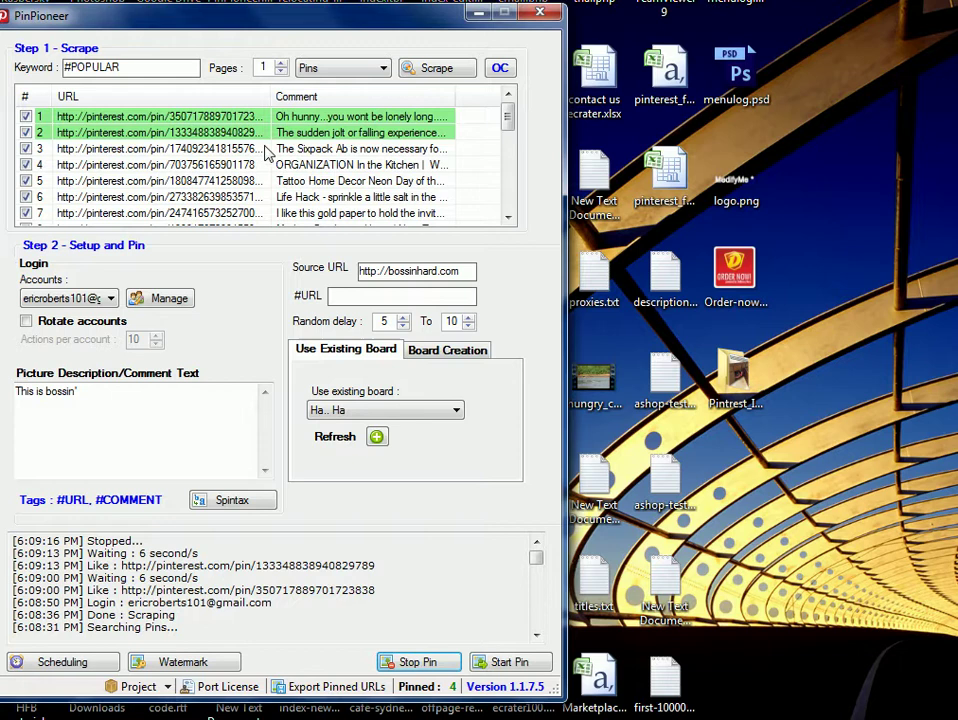
- Replace the picture description/comment text with "Best photo of the day"
click(157, 406)
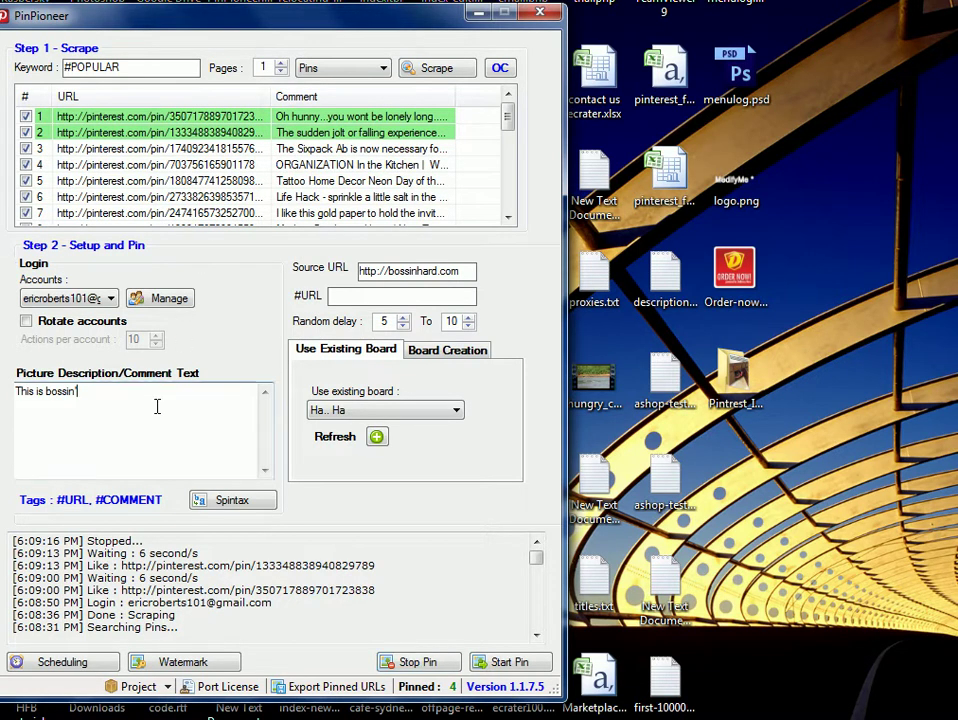
key(ctrl+a)
key(BackSpace)
text(Best photo of the dya)
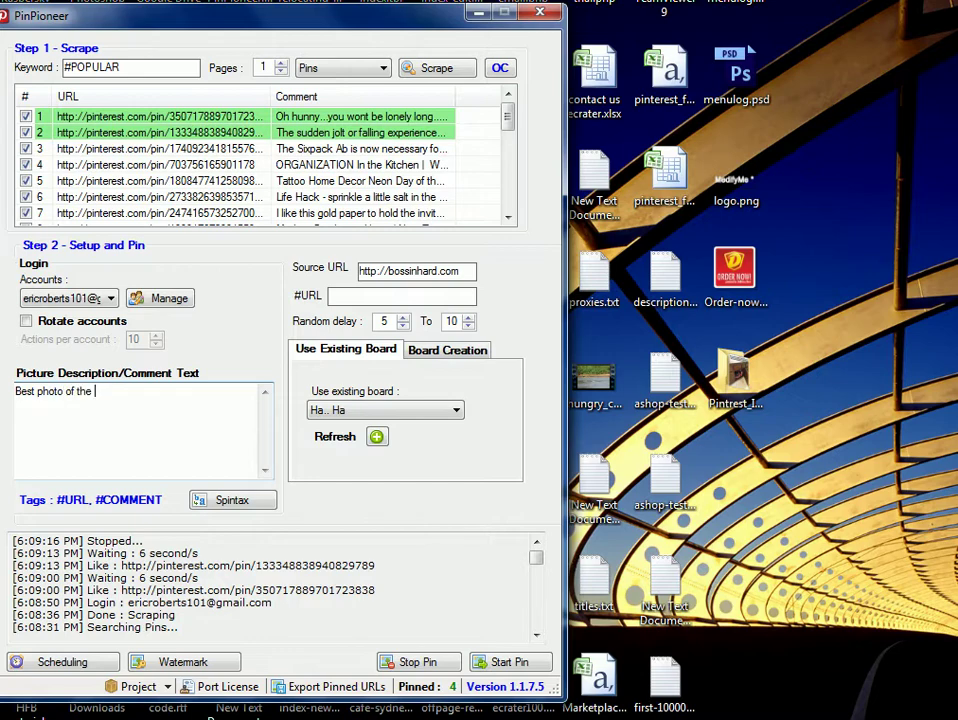
key(BackSpace)
key(BackSpace)
text(ay)
- Start commenting on the checked pins and stop the run once the first three are processed
right_click(250, 130)
click(322, 300)
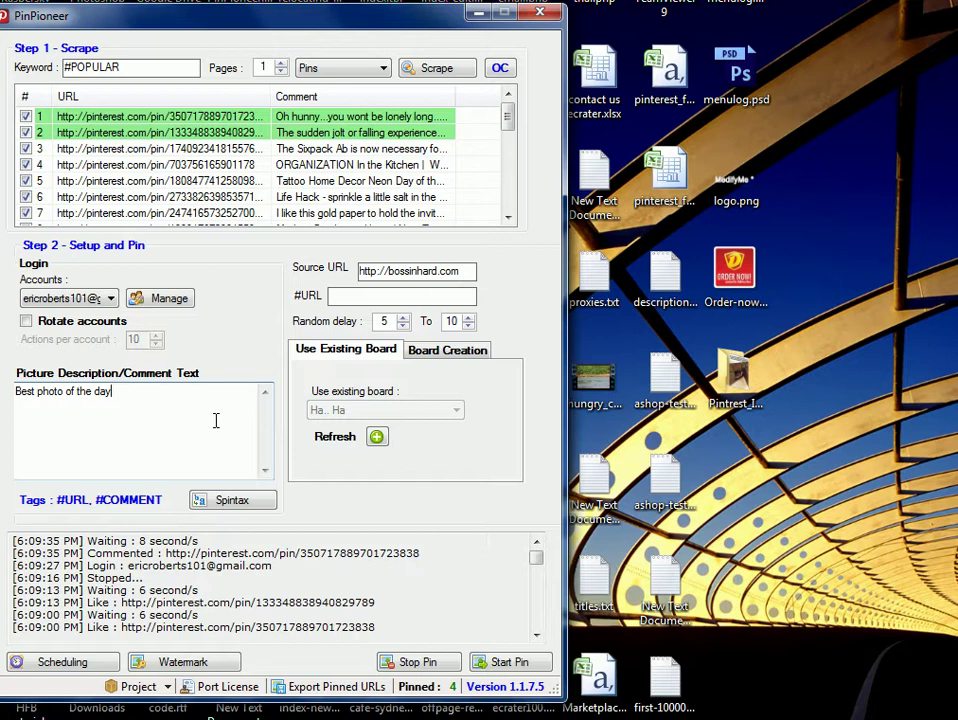
text(d)
click(80, 300)
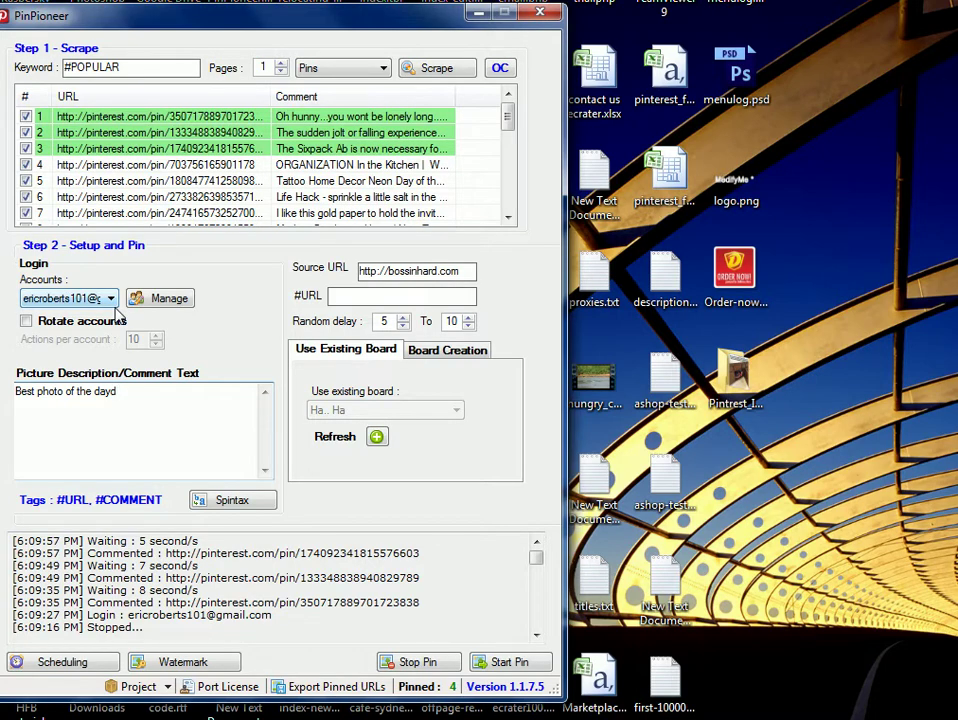
click(412, 662)
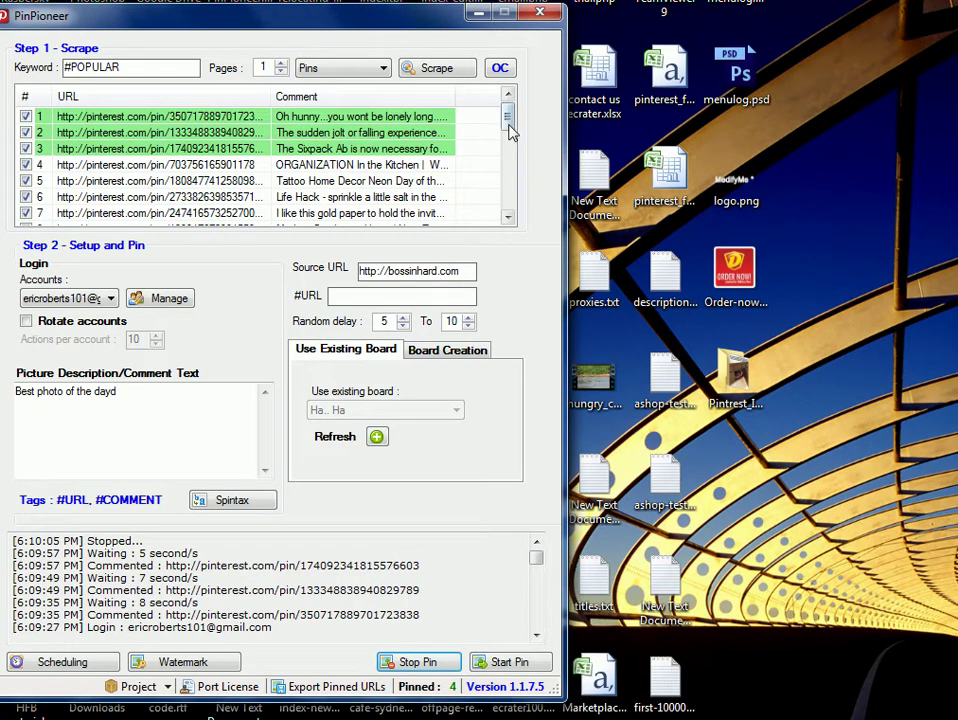
- Look through the actions available for the pin in row 6, dismiss them and shift the program window sideways
mouse_move(508, 120)
mouse_down()
mouse_move(508, 148)
mouse_move(512, 108)
mouse_up()
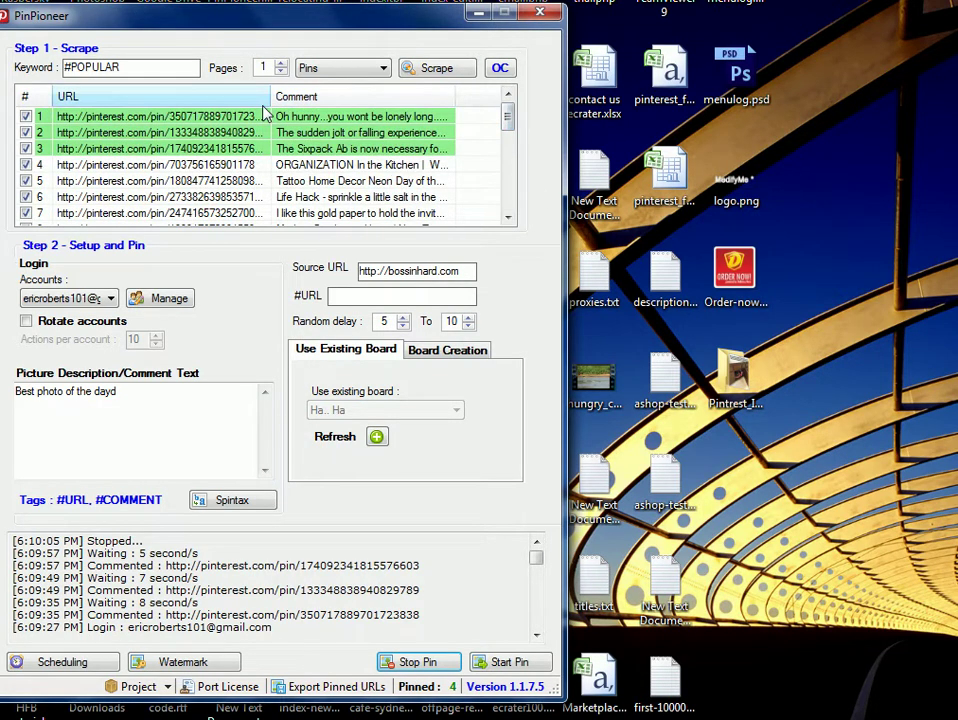
right_click(234, 197)
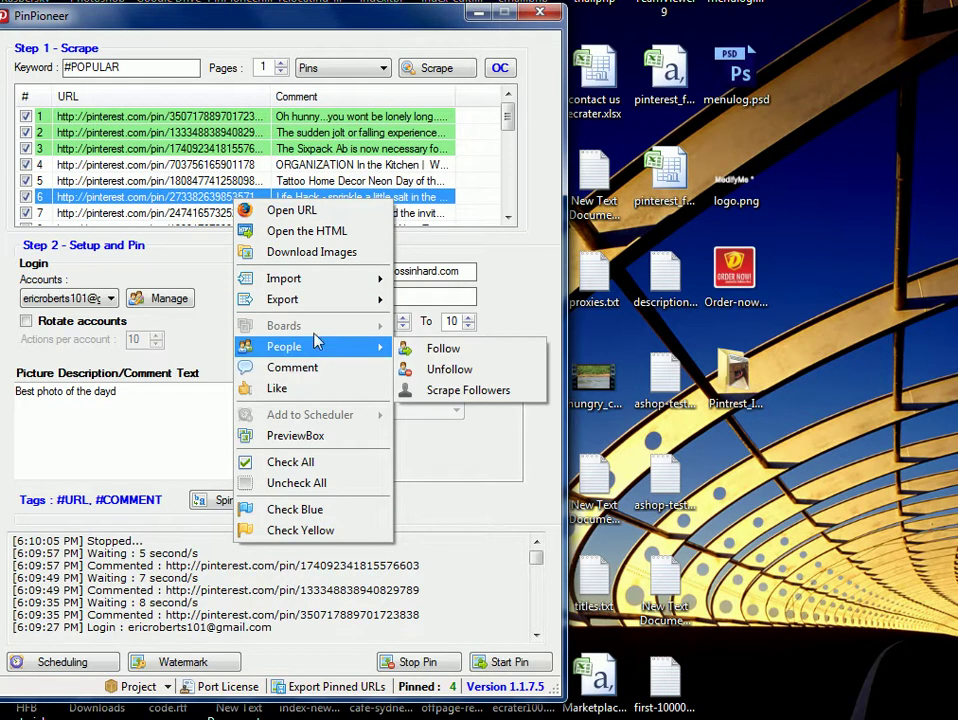
mouse_move(331, 321)
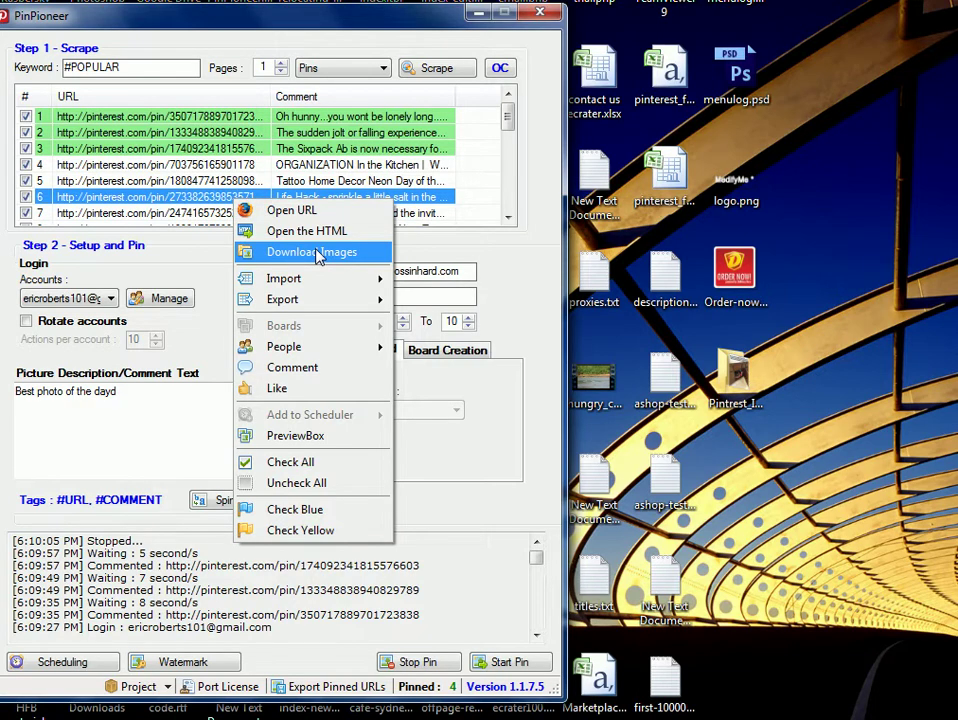
drag(286, 18, 343, 20)
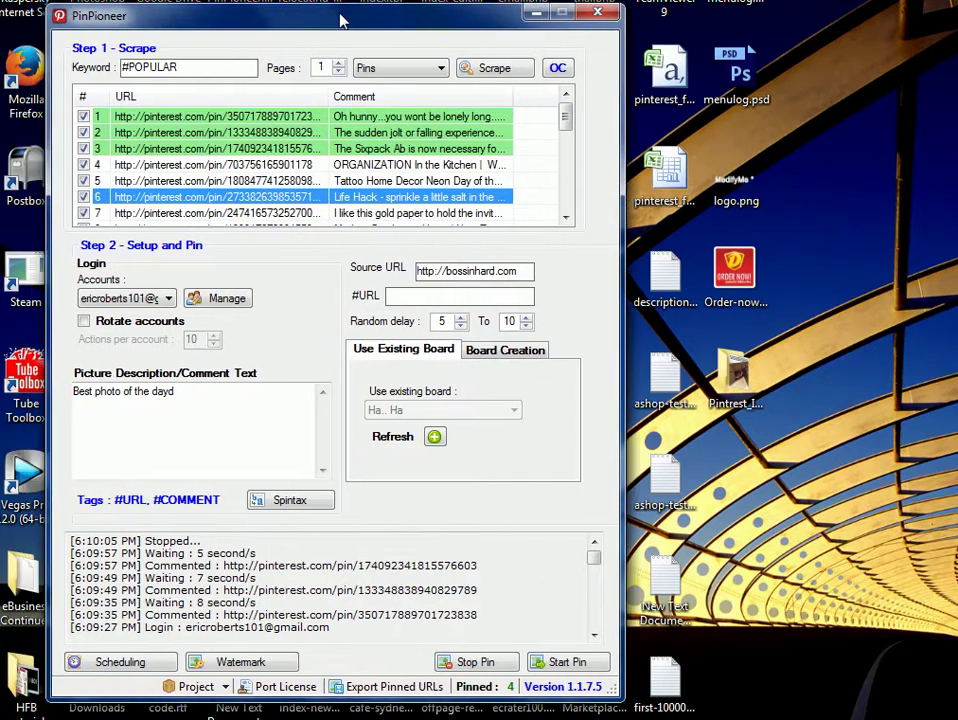